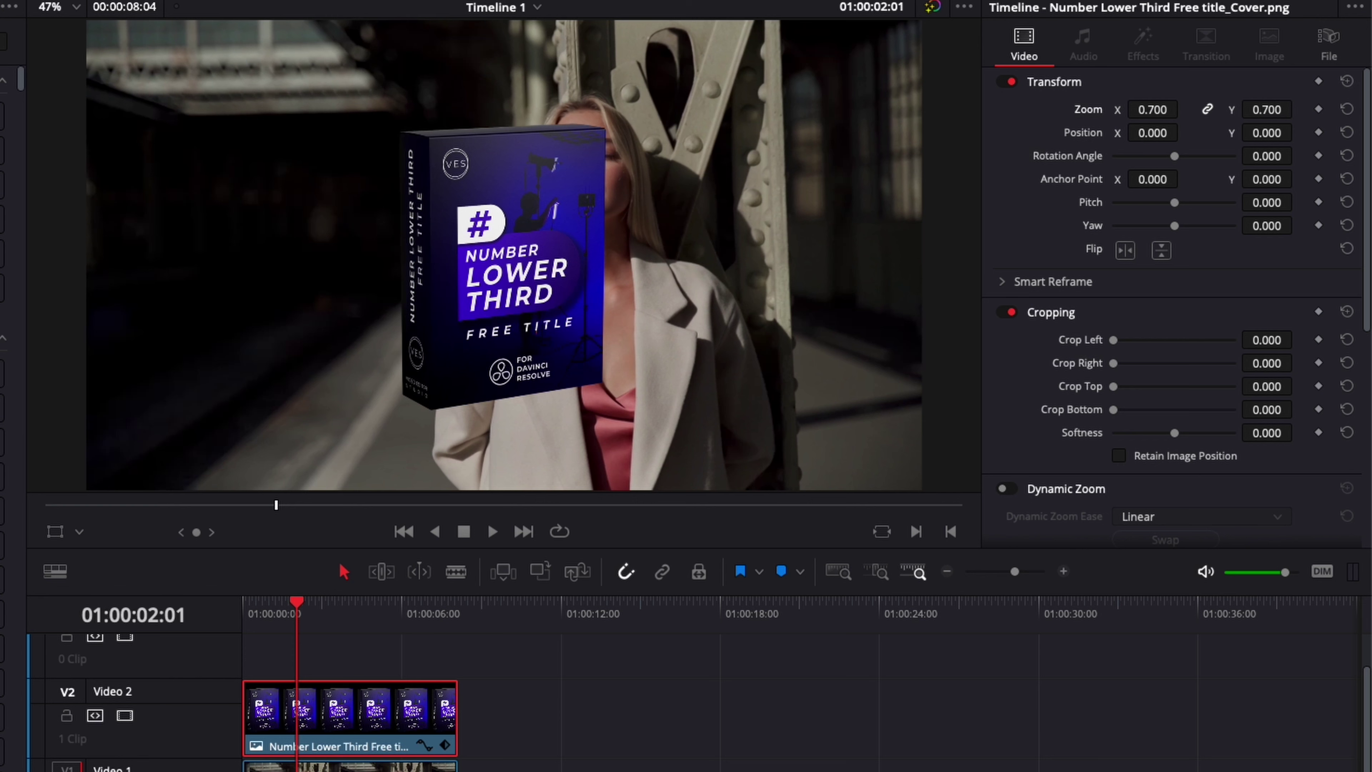
Set the box cover image's Position X to -1308 and play the timeline from the start to check the placement
left_click_drag(1153, 132, 1165, 146)
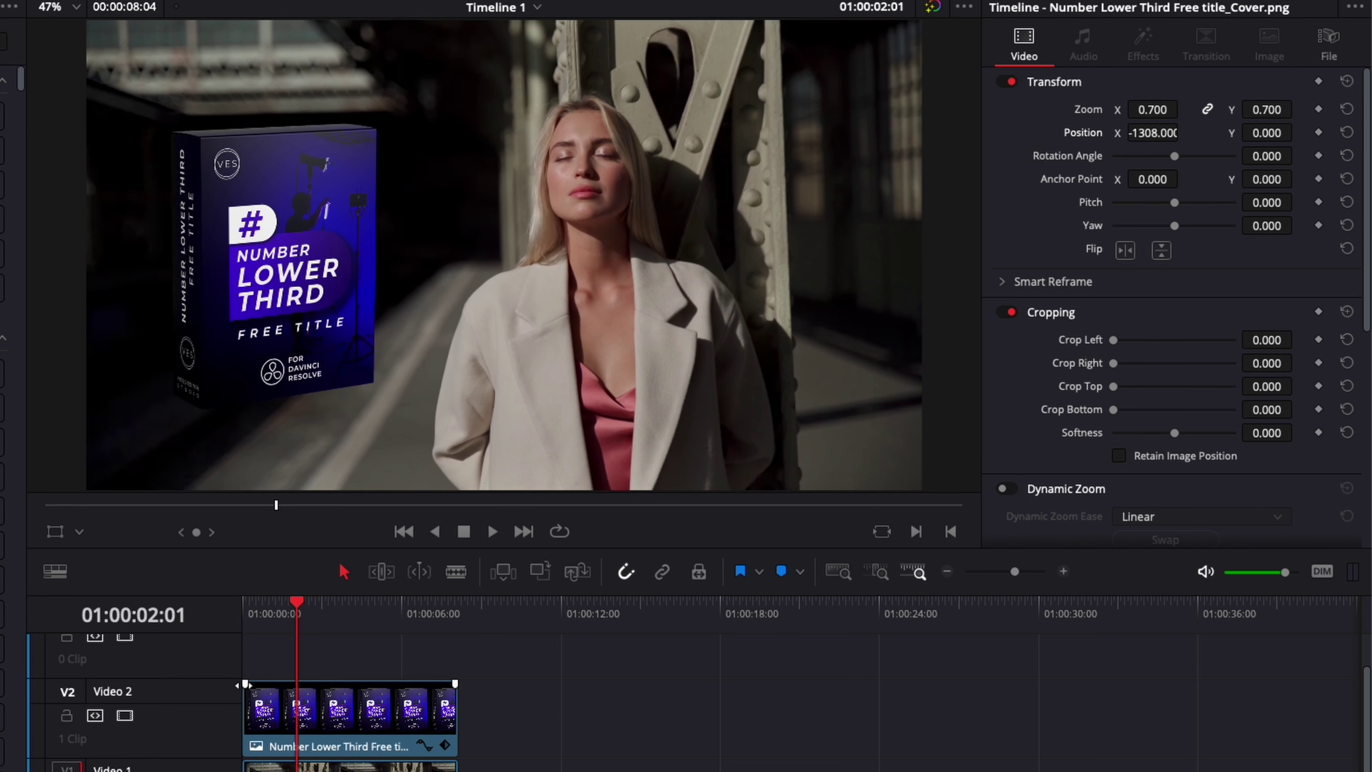
left_click(247, 616)
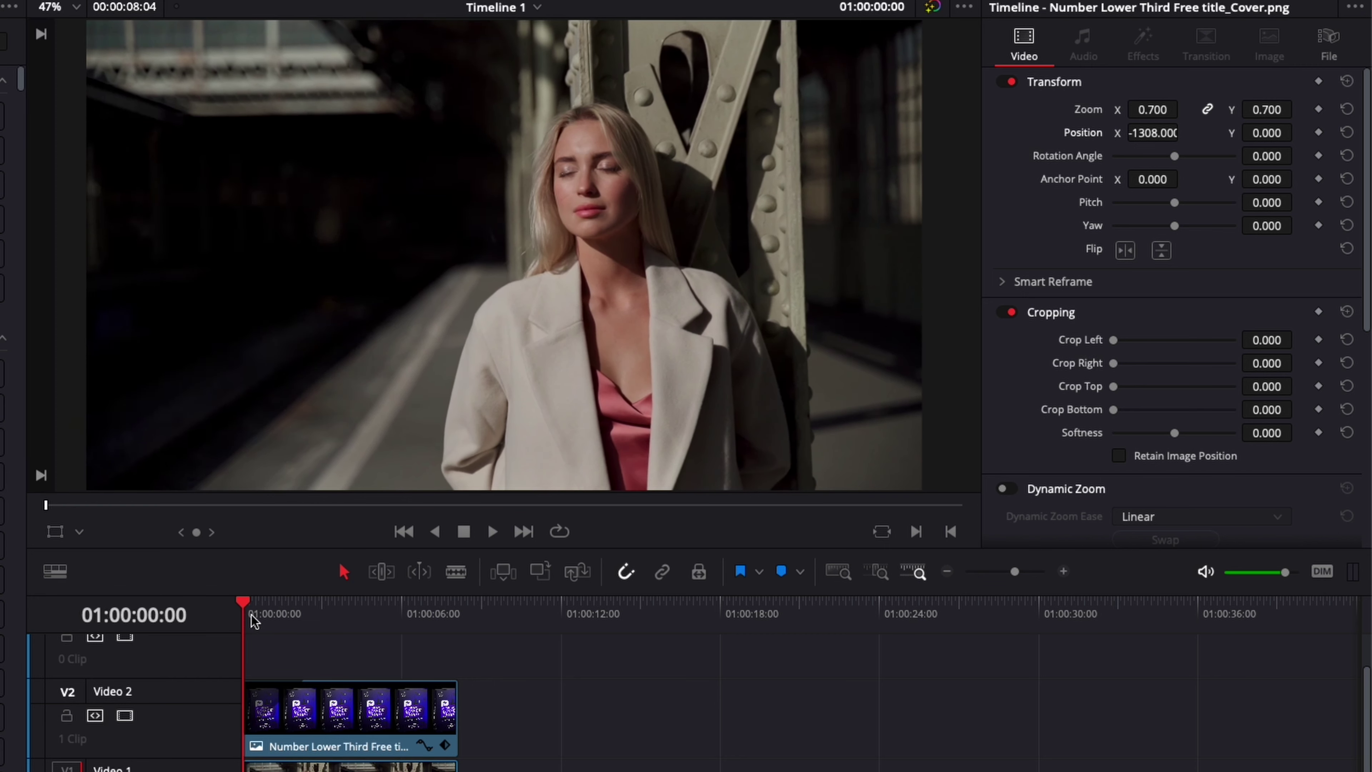
key("space")
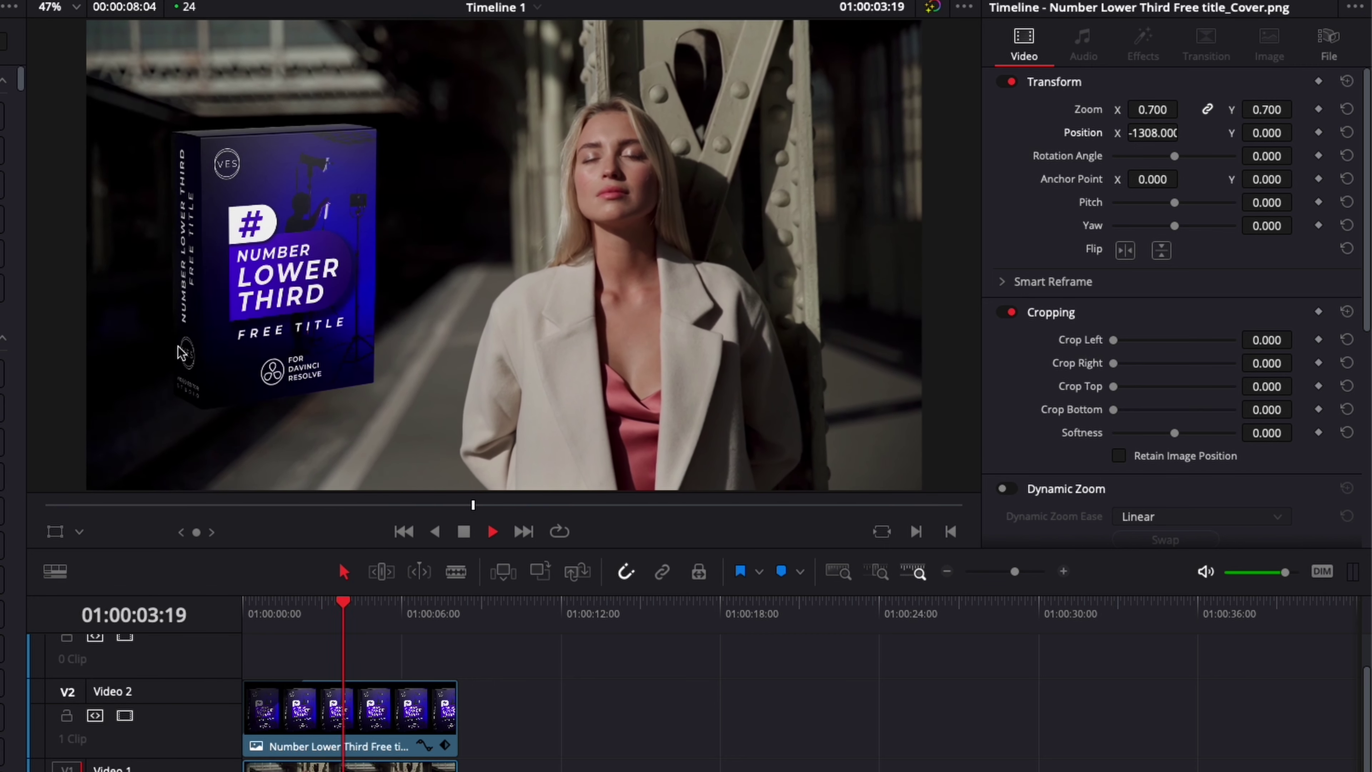
key("space")
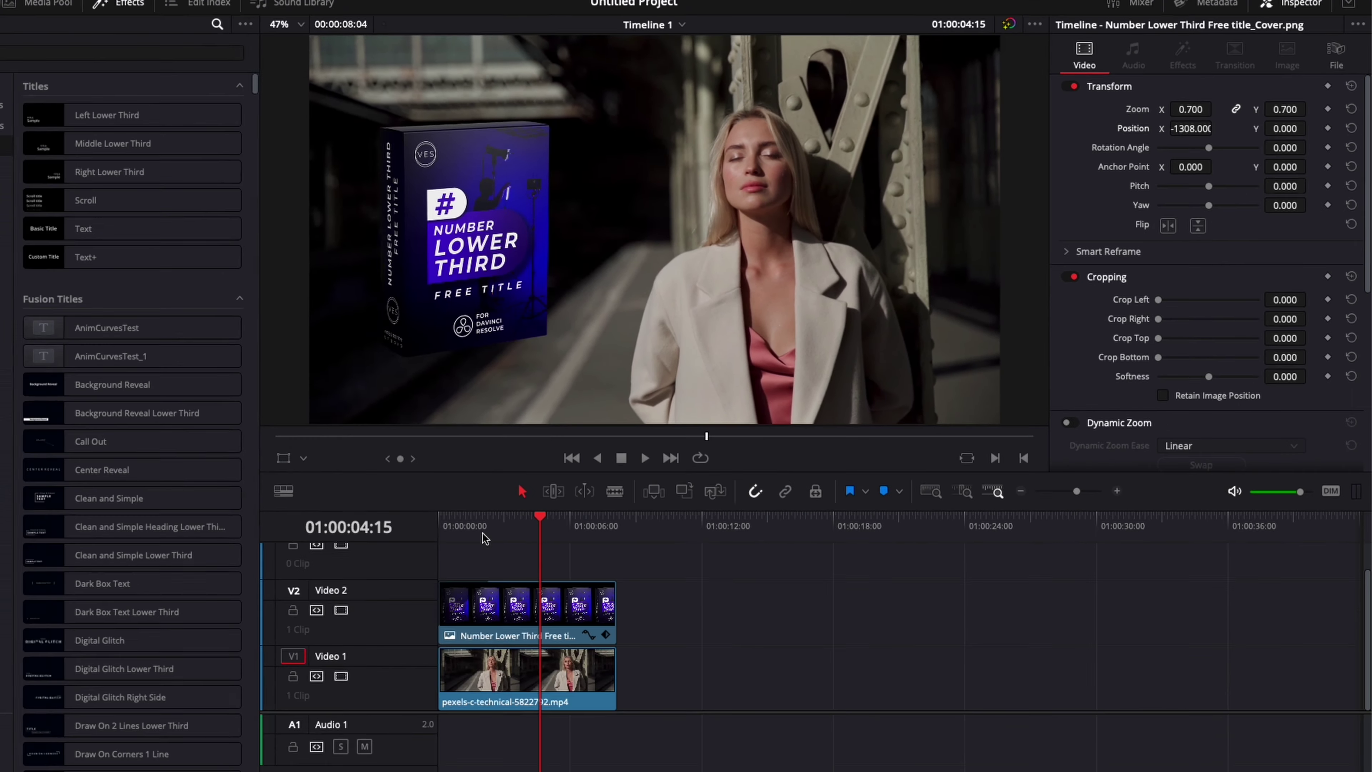
key("Home")
key("space")
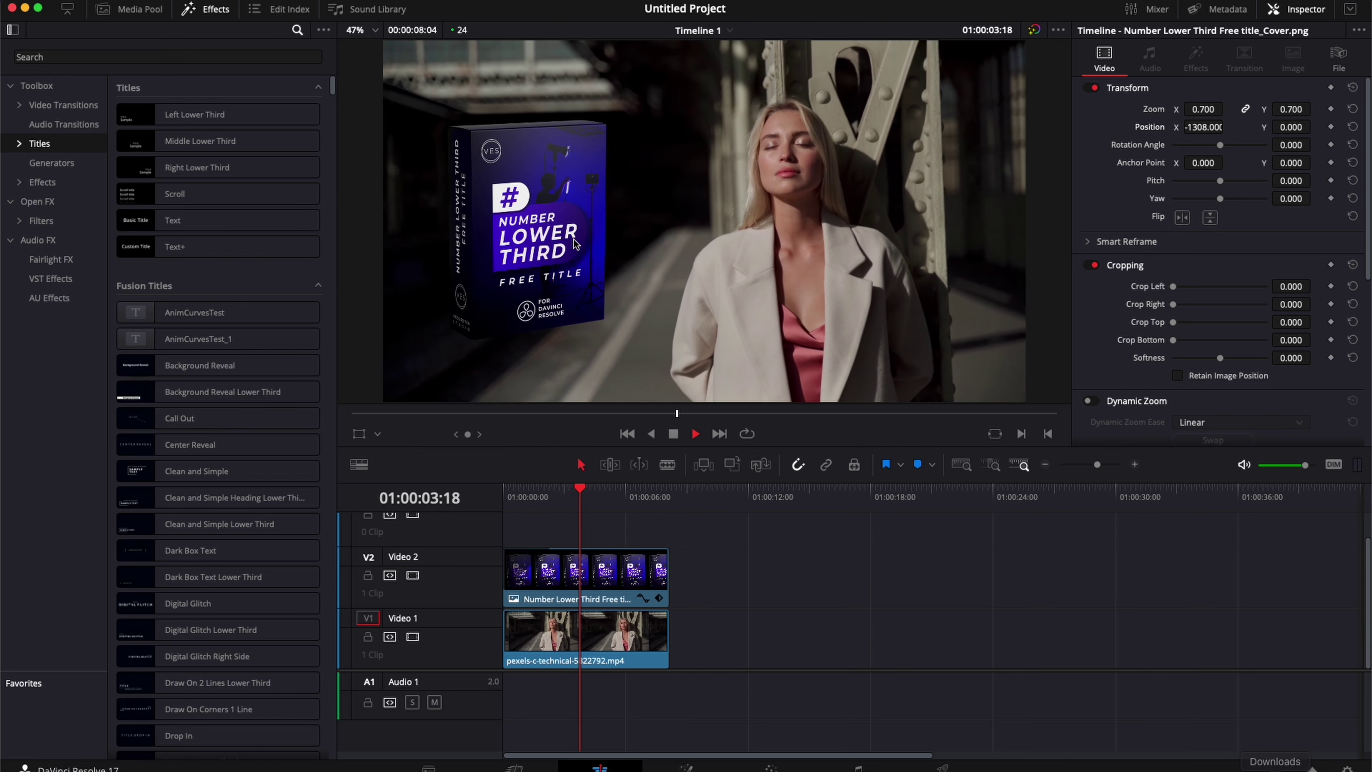
key("space")
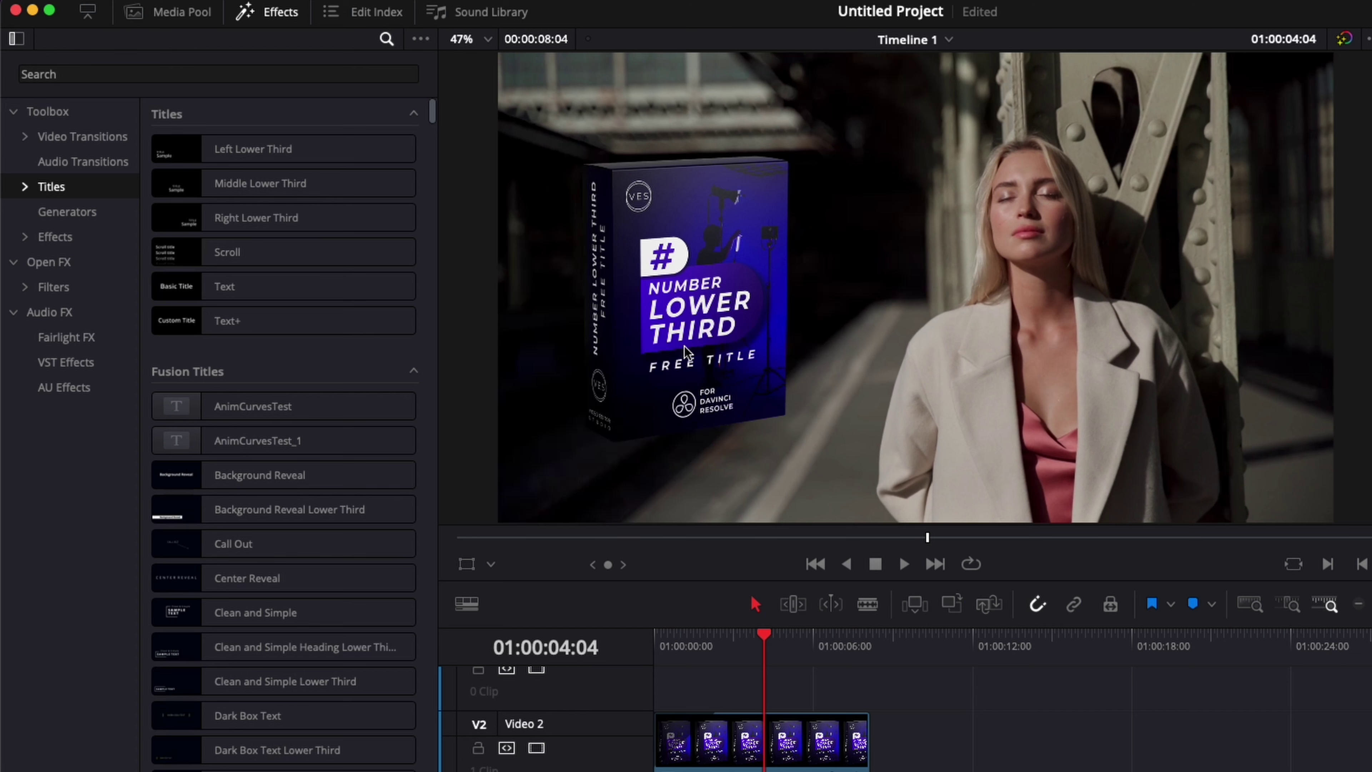
Find the Camera Shake effect in Open FX by searching "cam", apply it to the box image clip on Video 2, and play it back
left_click(55, 236)
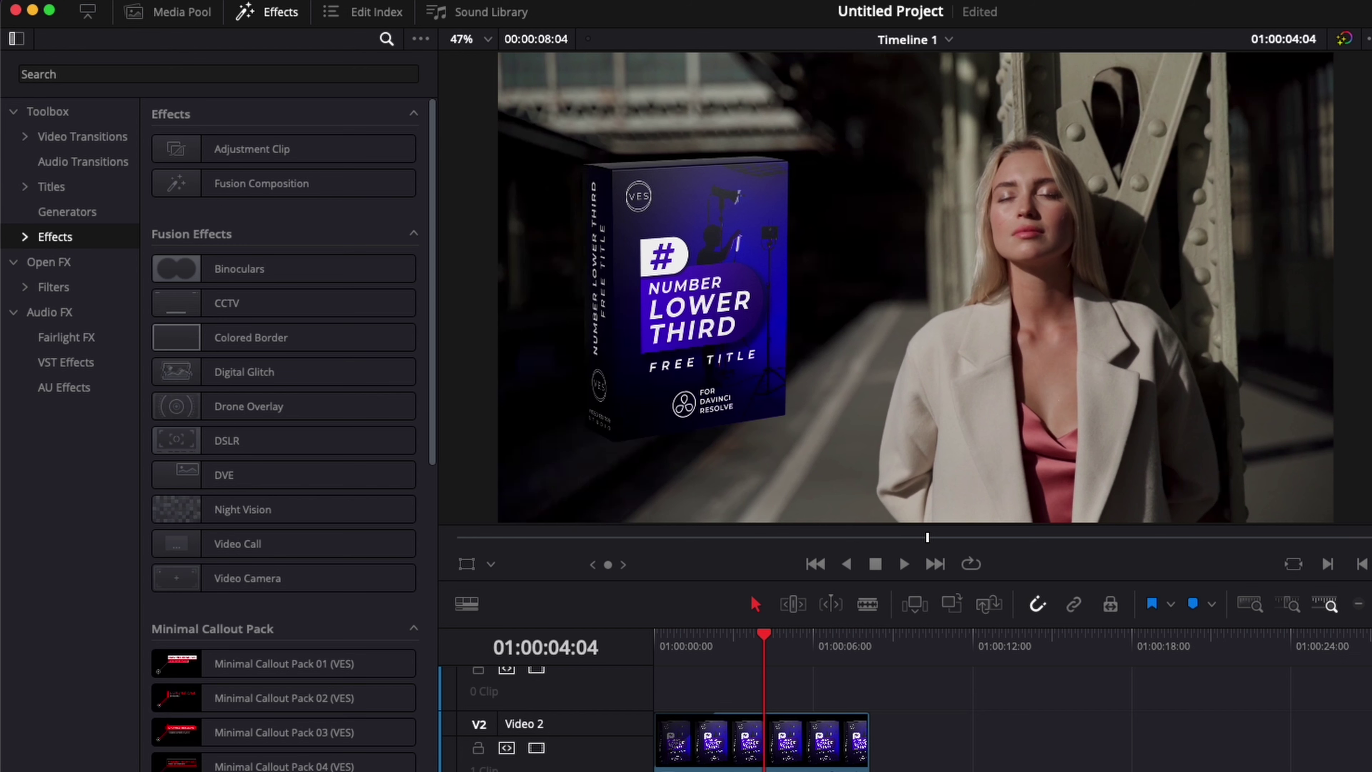
left_click(66, 262)
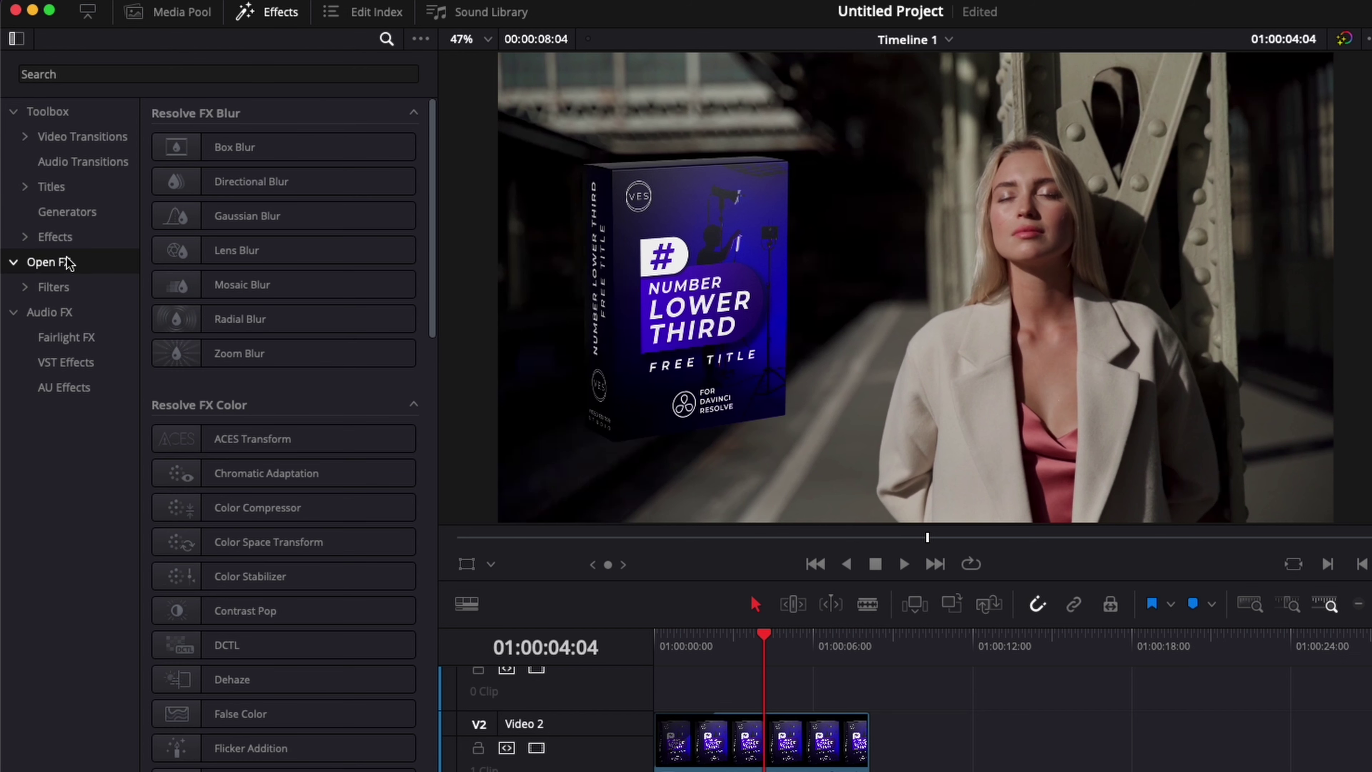
left_click(87, 81)
type("cam")
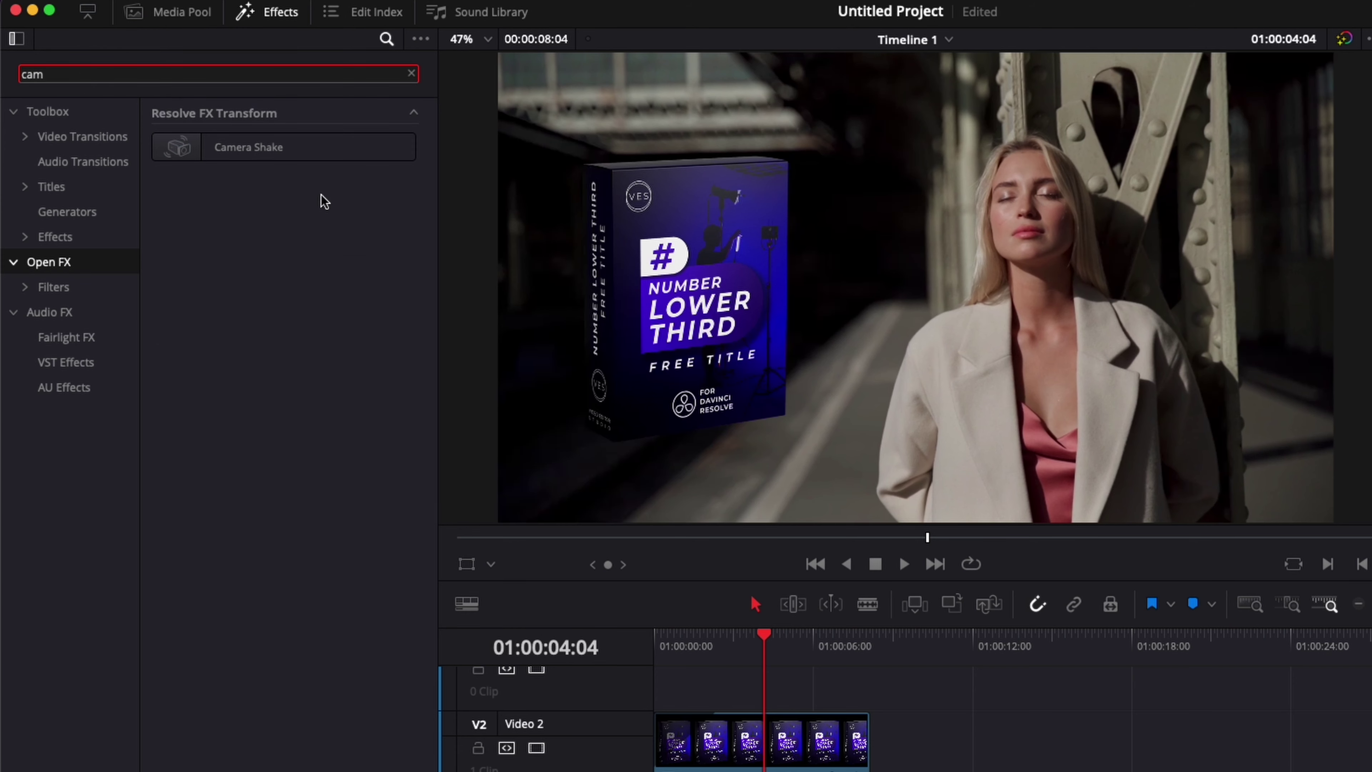
left_click(221, 145)
left_click_drag(221, 145, 739, 709)
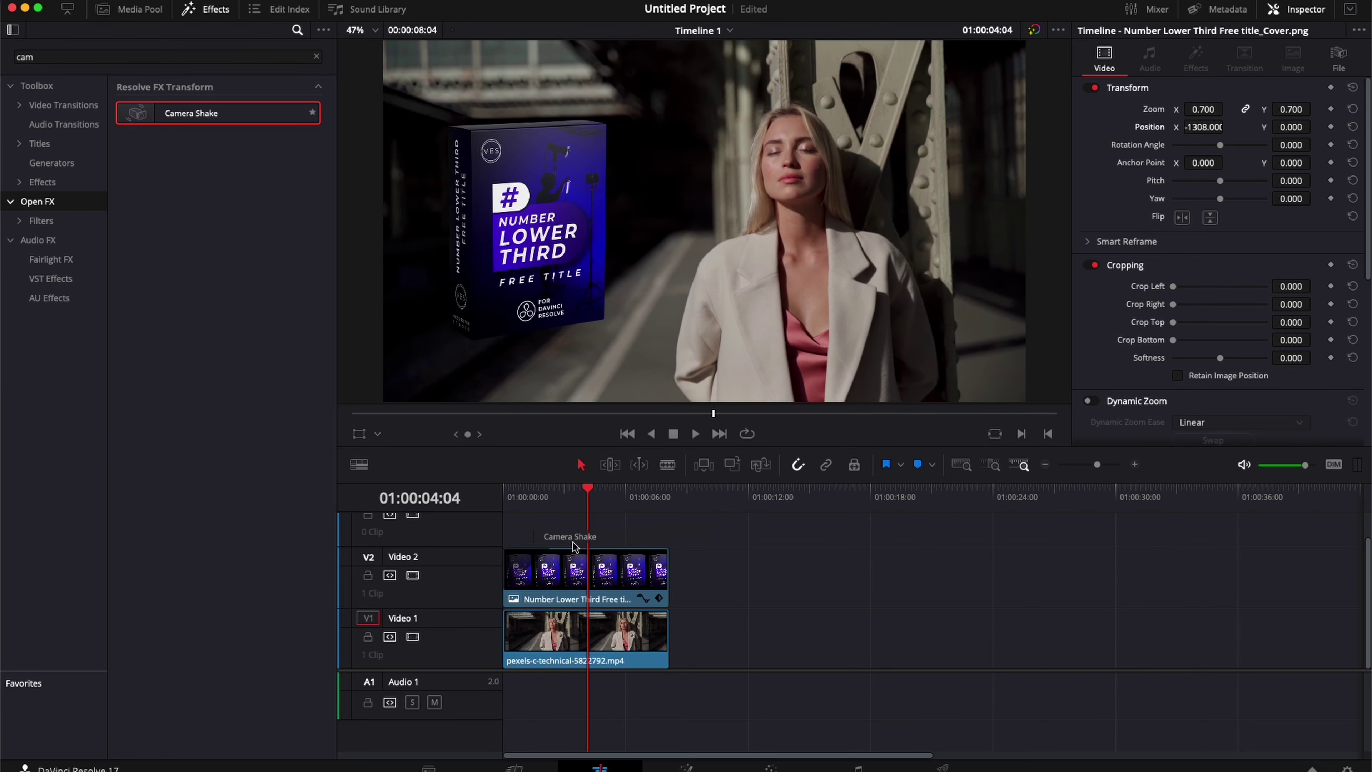
left_click_drag(574, 546, 572, 568)
left_click(551, 498)
key("space")
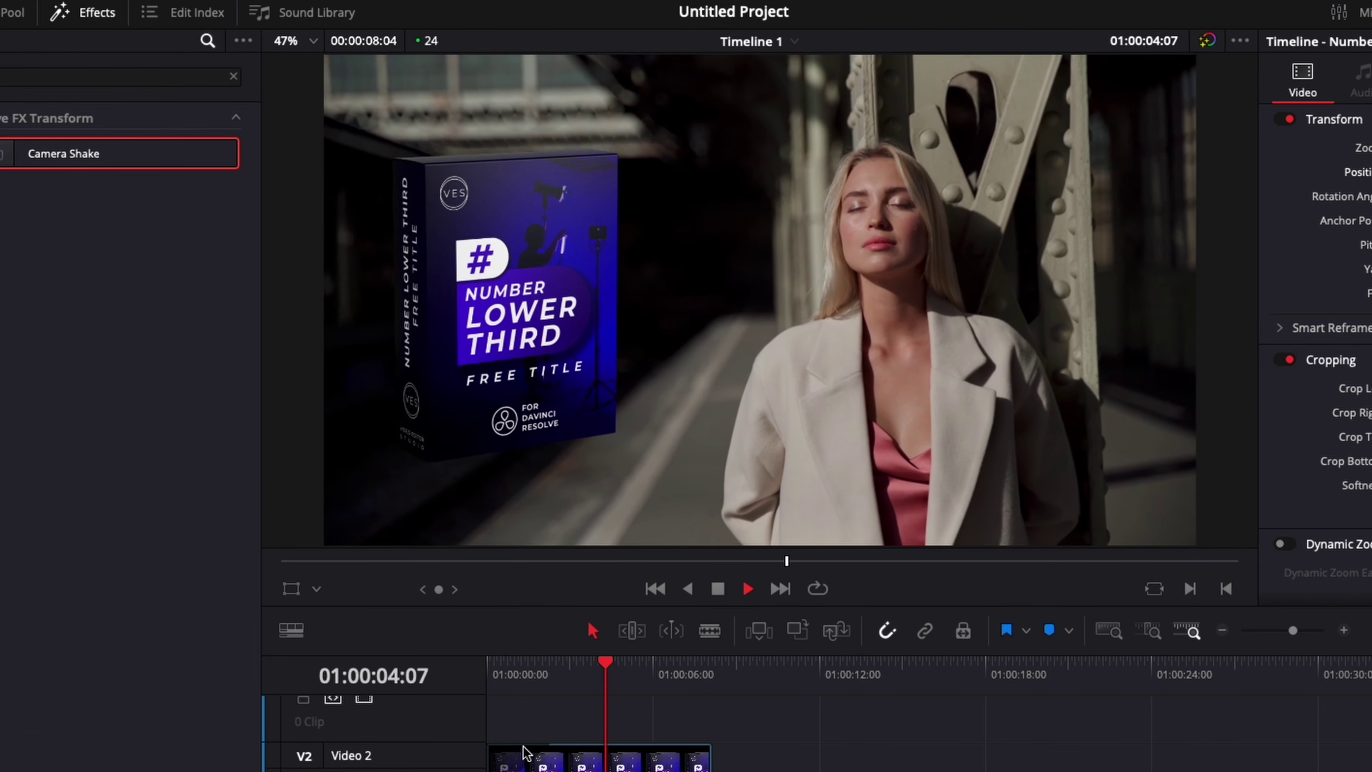
key("space")
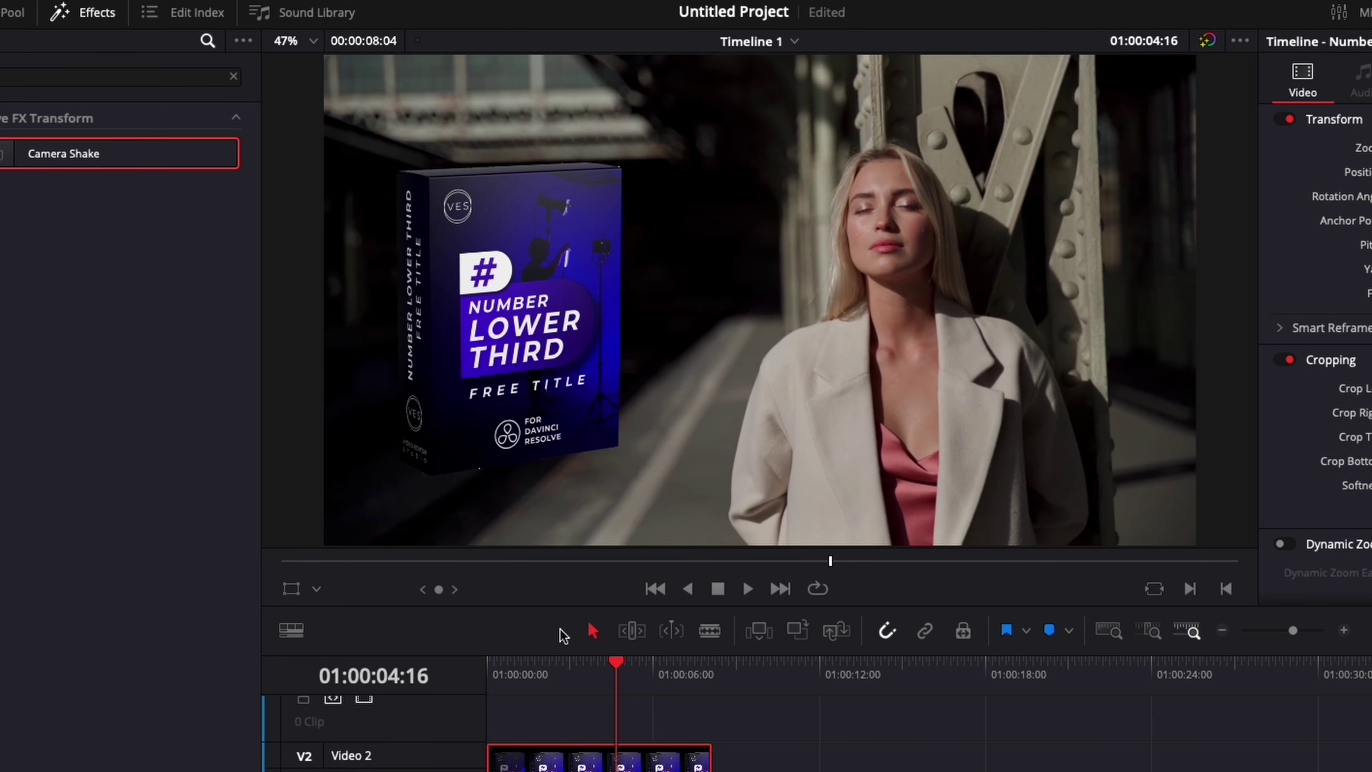
left_click(575, 682)
key("space")
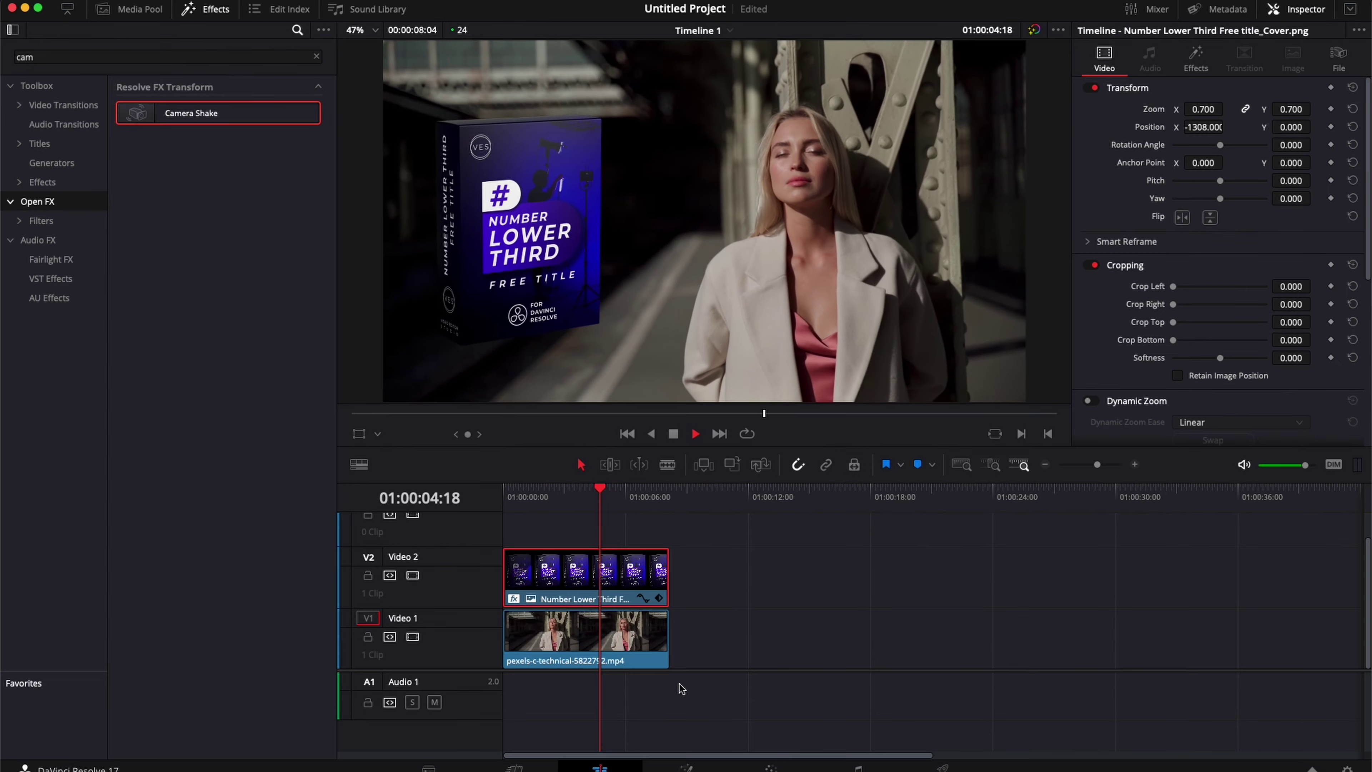
key("space")
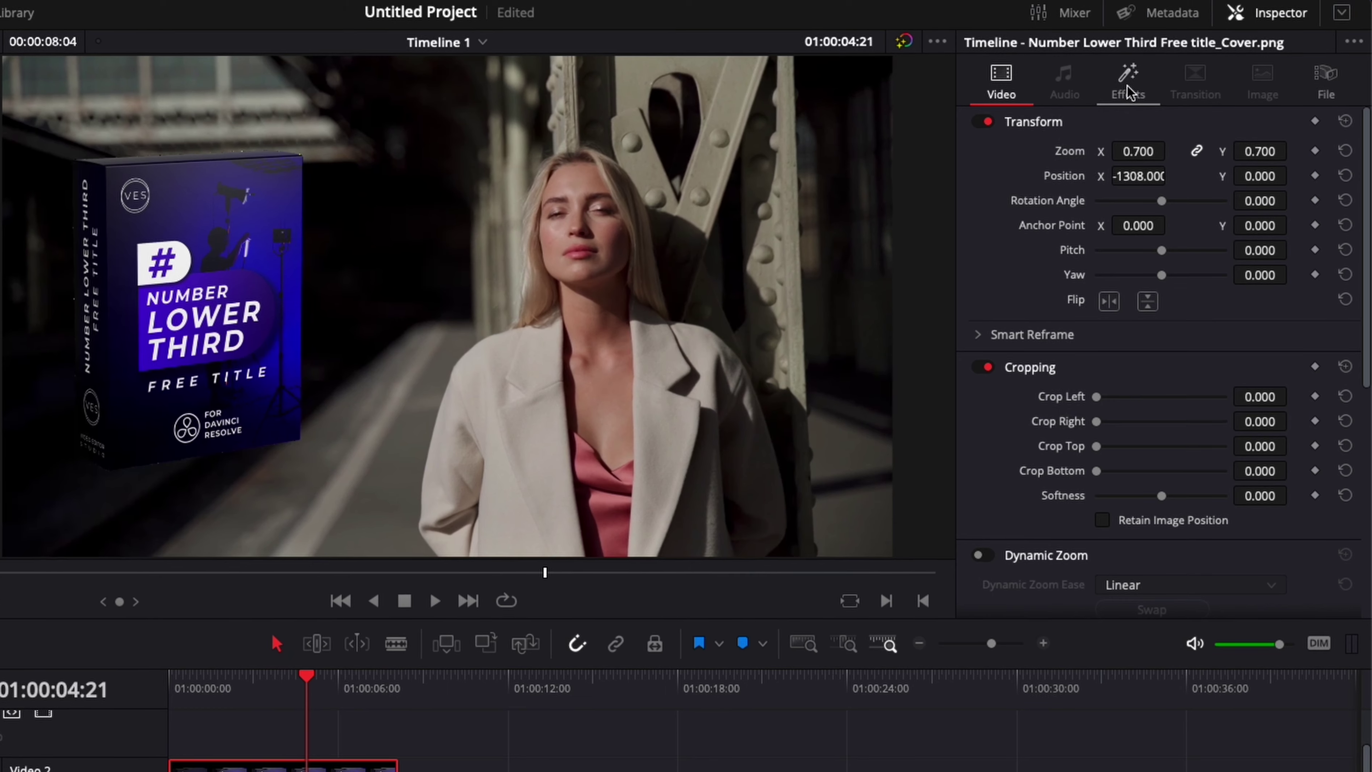
Open the box clip's Camera Shake settings, set Motion Scale to 0.248 and play back the calmer shake
left_click(1196, 63)
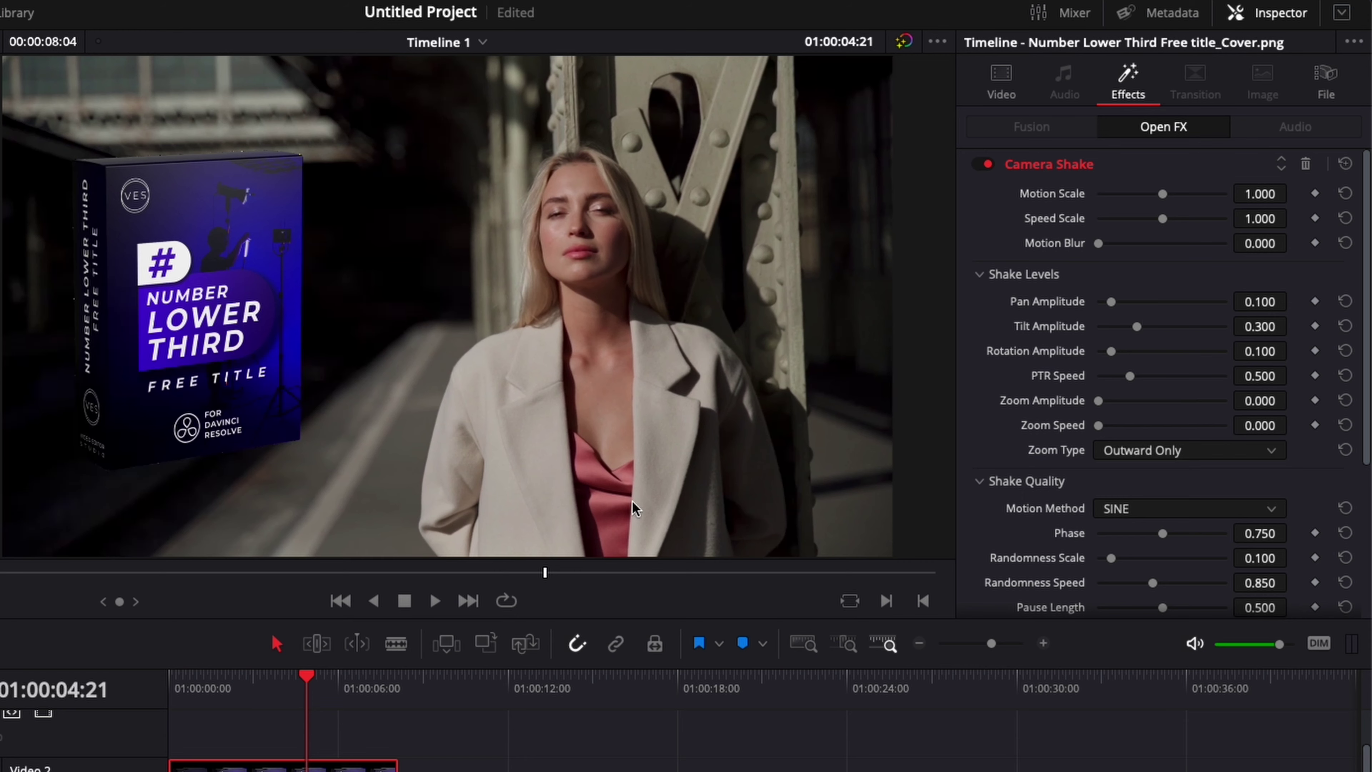
left_click(246, 688)
key("space")
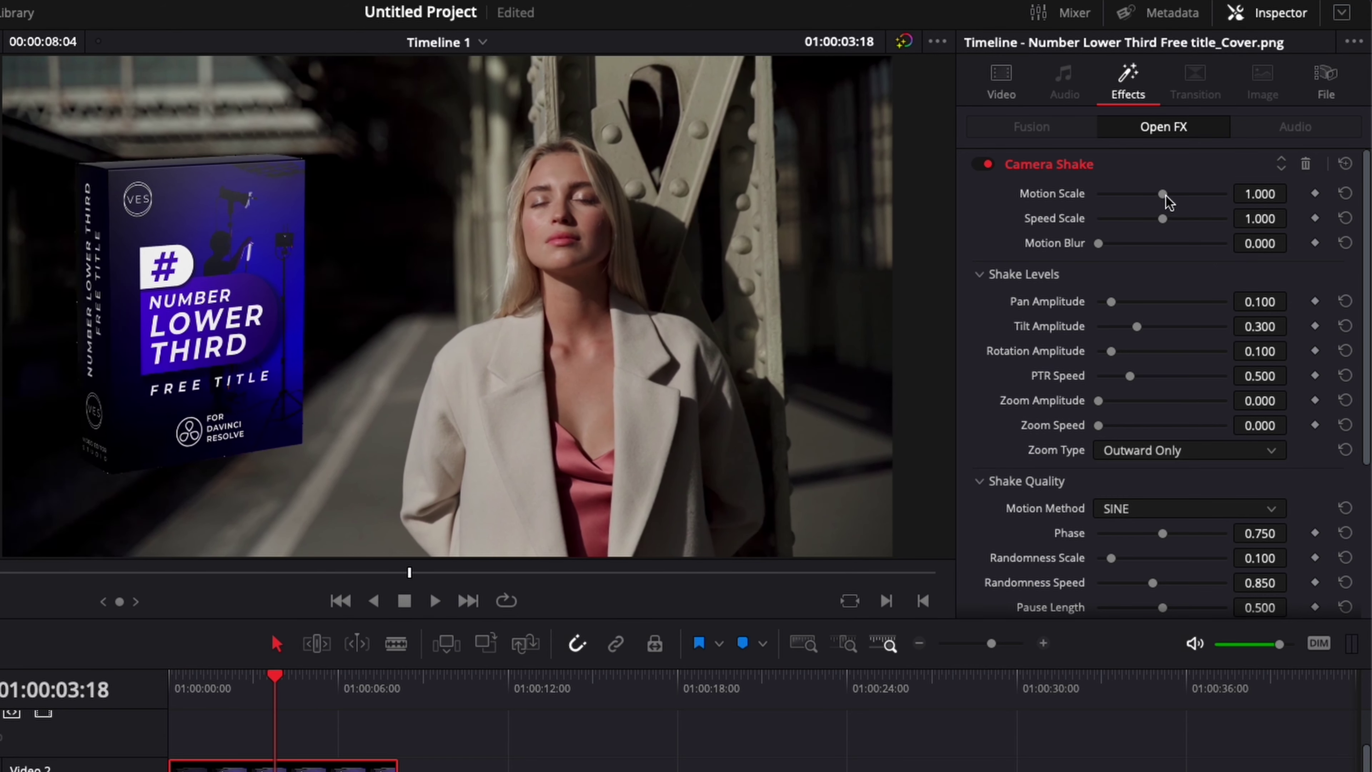
left_click_drag(1163, 196, 1115, 198)
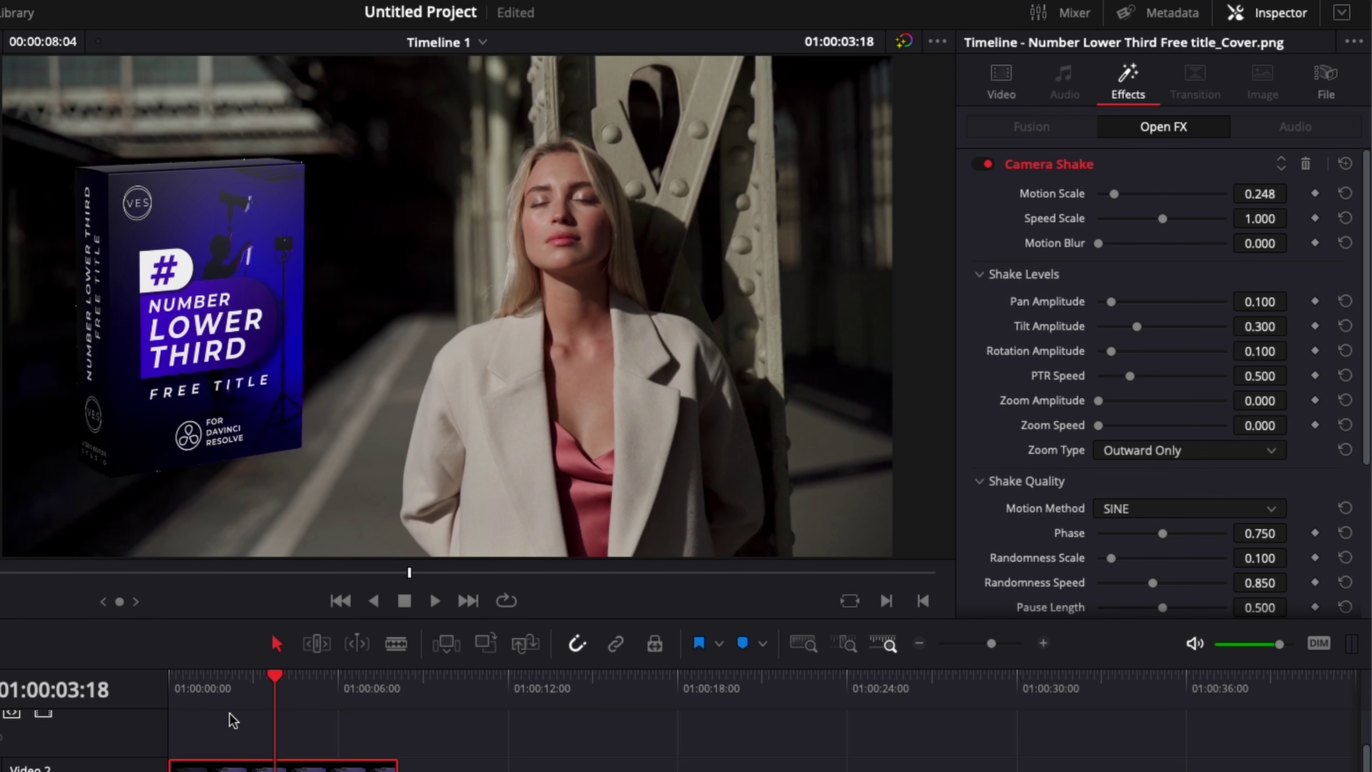
left_click(246, 688)
key("space")
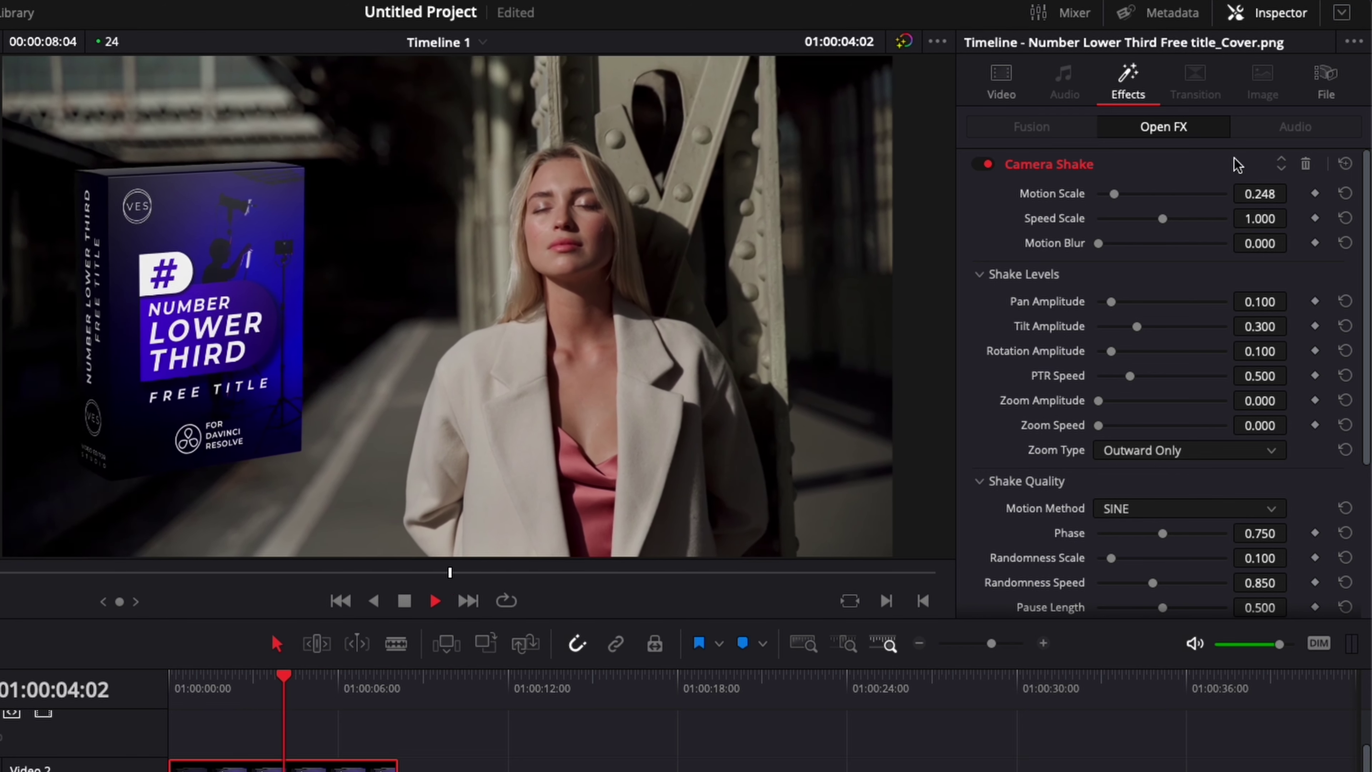
key("space")
Try Camera Shake Speed Scale values of 2.000 and 0.233, playing back each one
left_click_drag(1162, 222, 1259, 220)
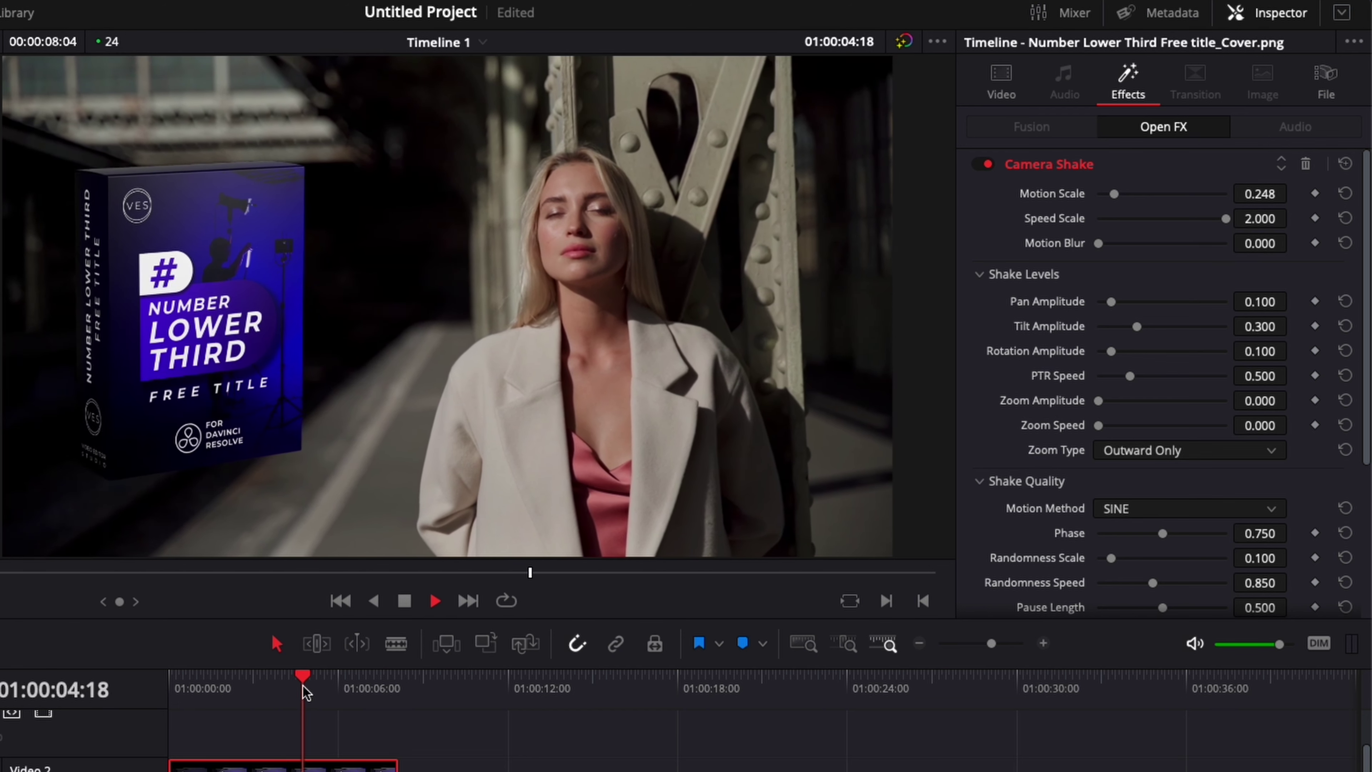
key("space")
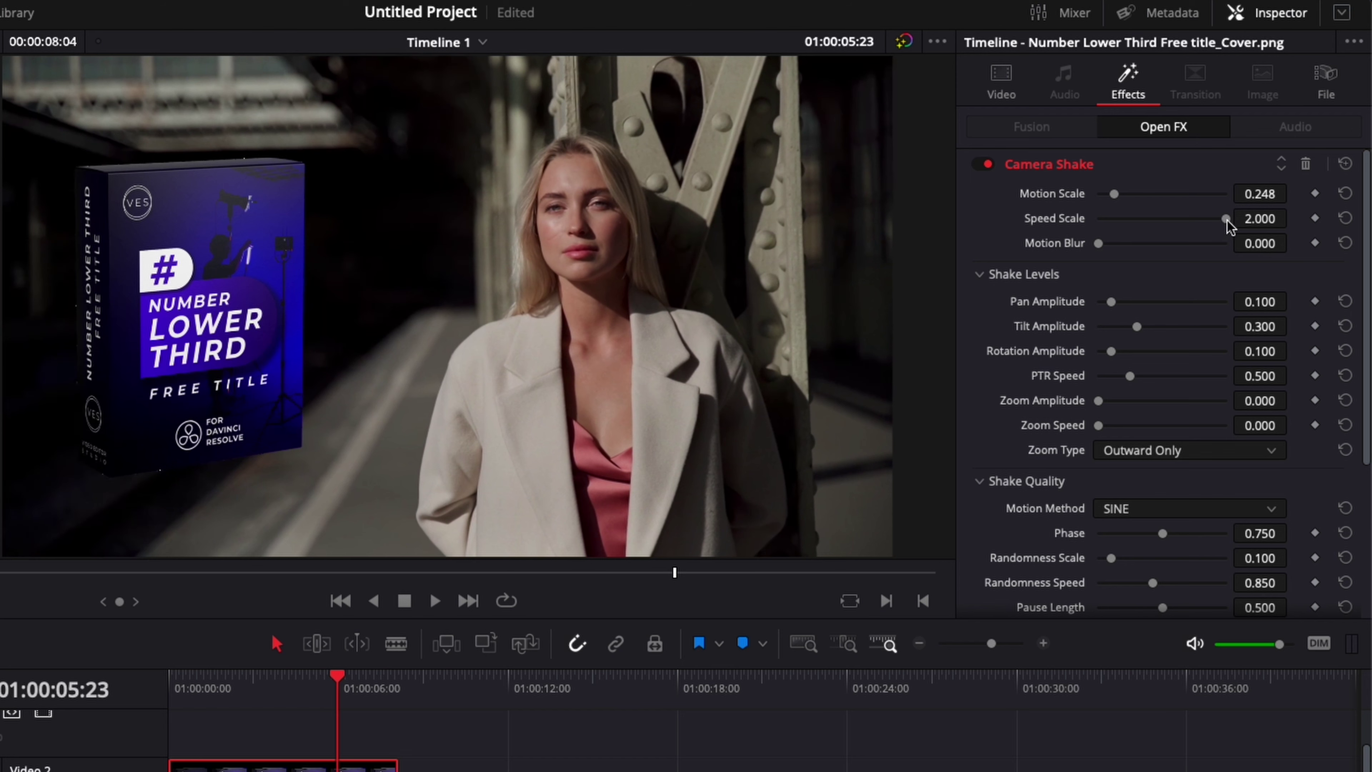
left_click_drag(1226, 222, 1116, 227)
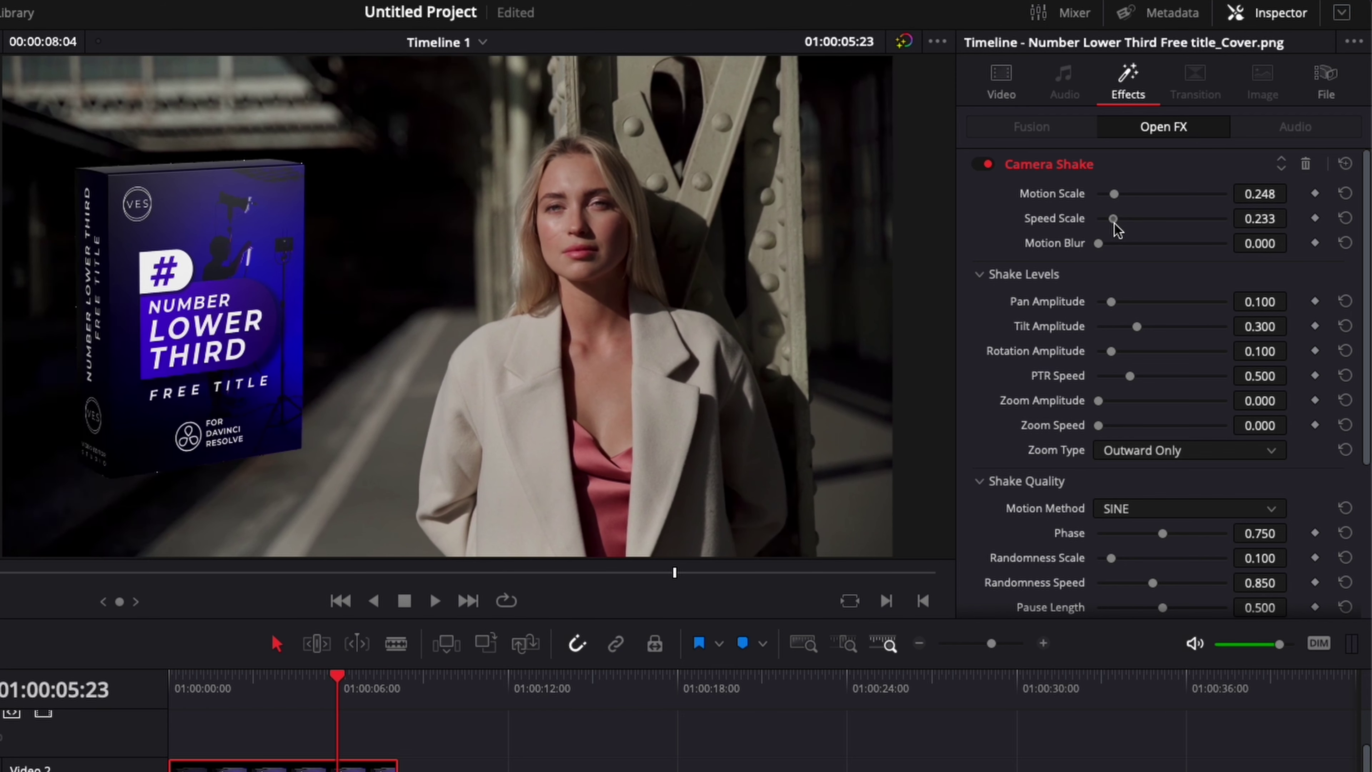
left_click(264, 691)
key("space")
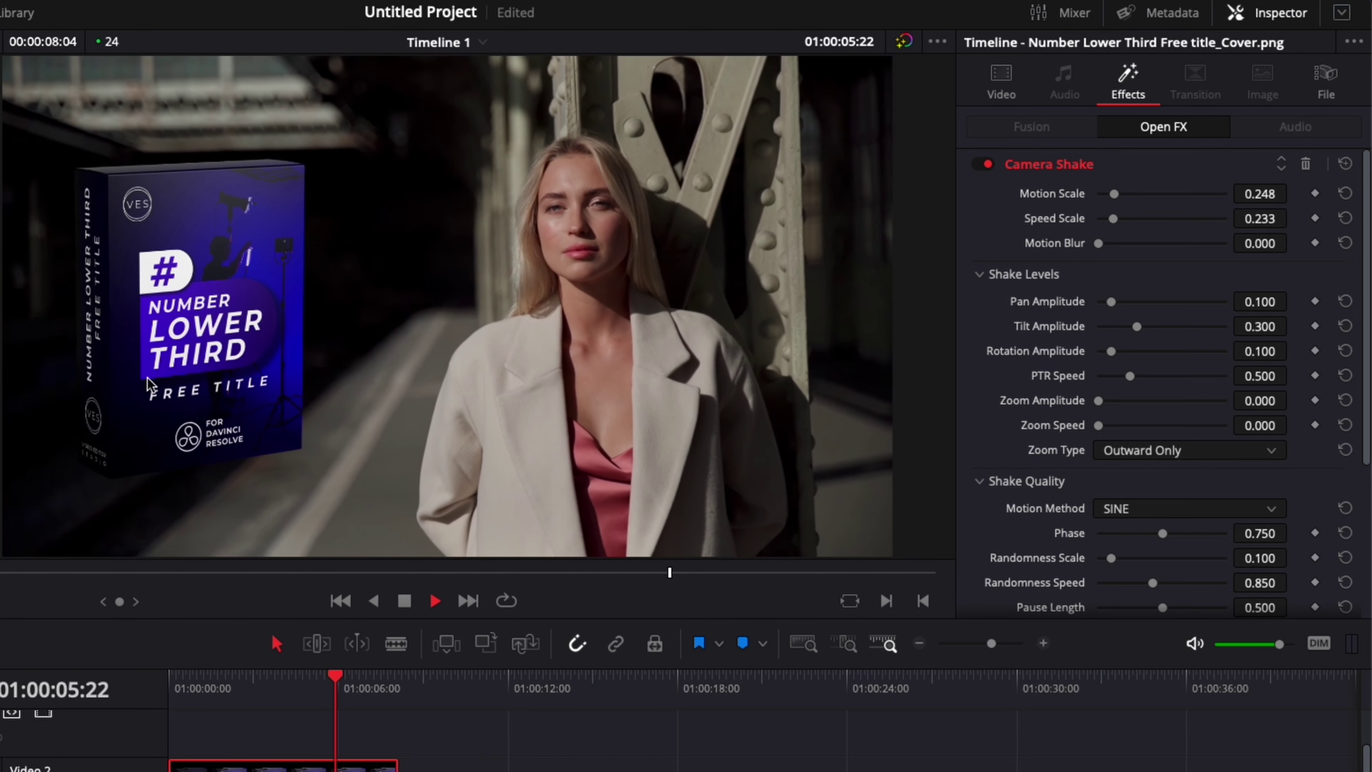
key("space")
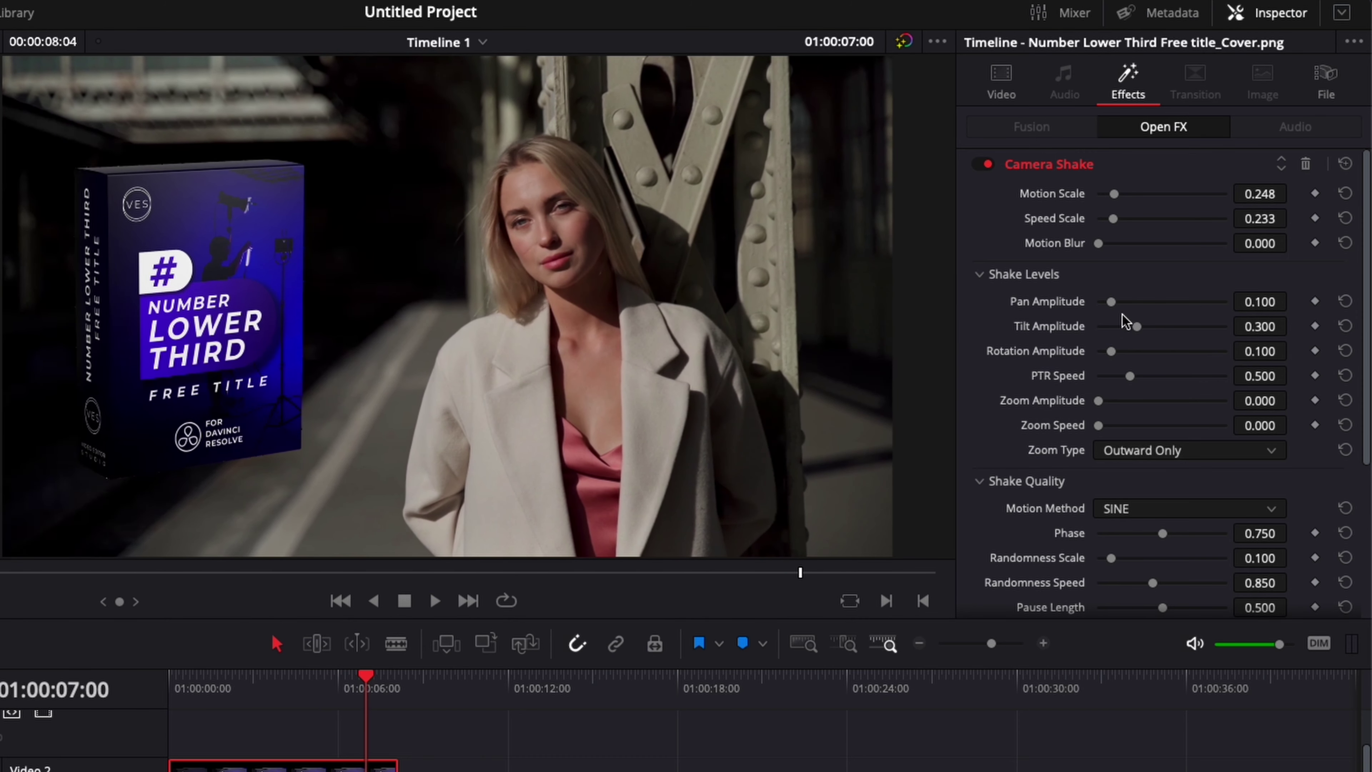
Set Camera Shake's Pan Amplitude to 0.434, Tilt Amplitude to 0.419 and Speed Scale to 0.388, and play back the movement
left_click_drag(1119, 307, 1151, 327)
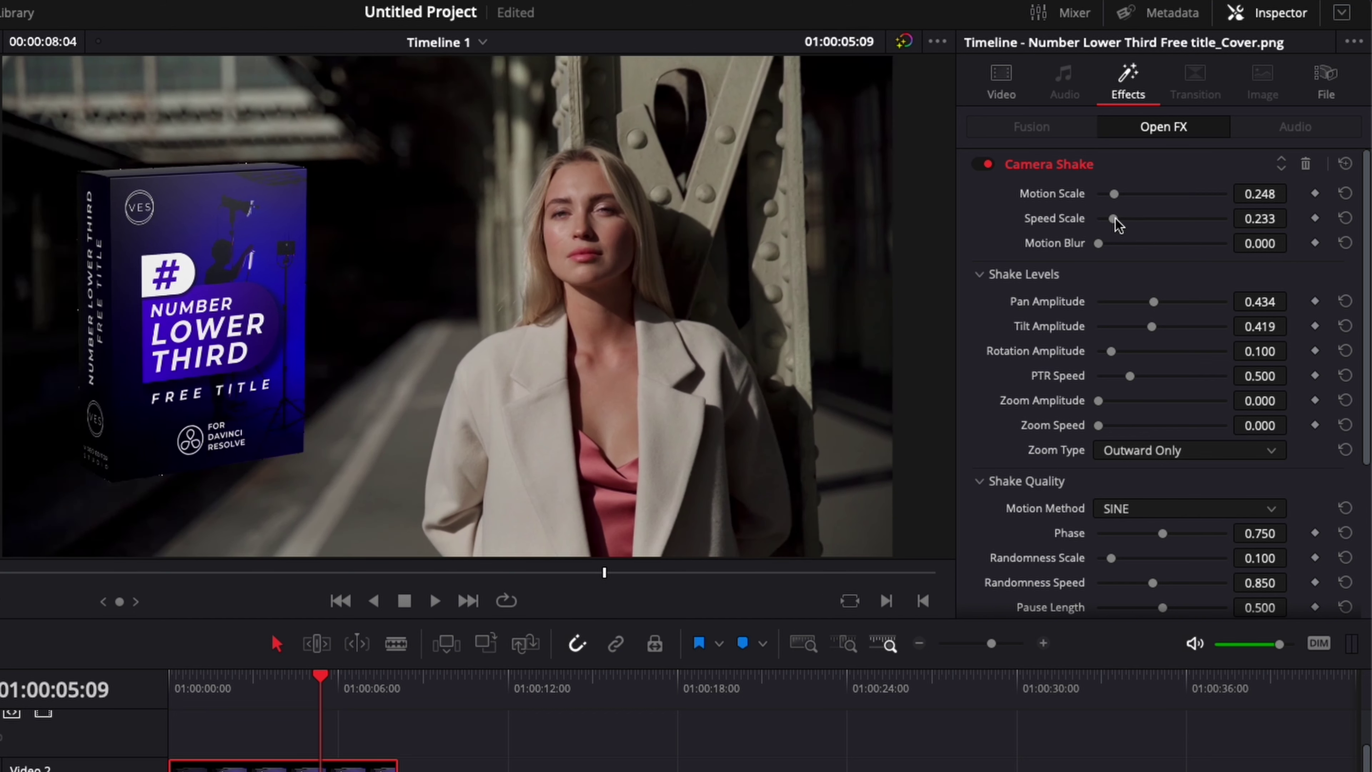
left_click_drag(1113, 219, 1123, 222)
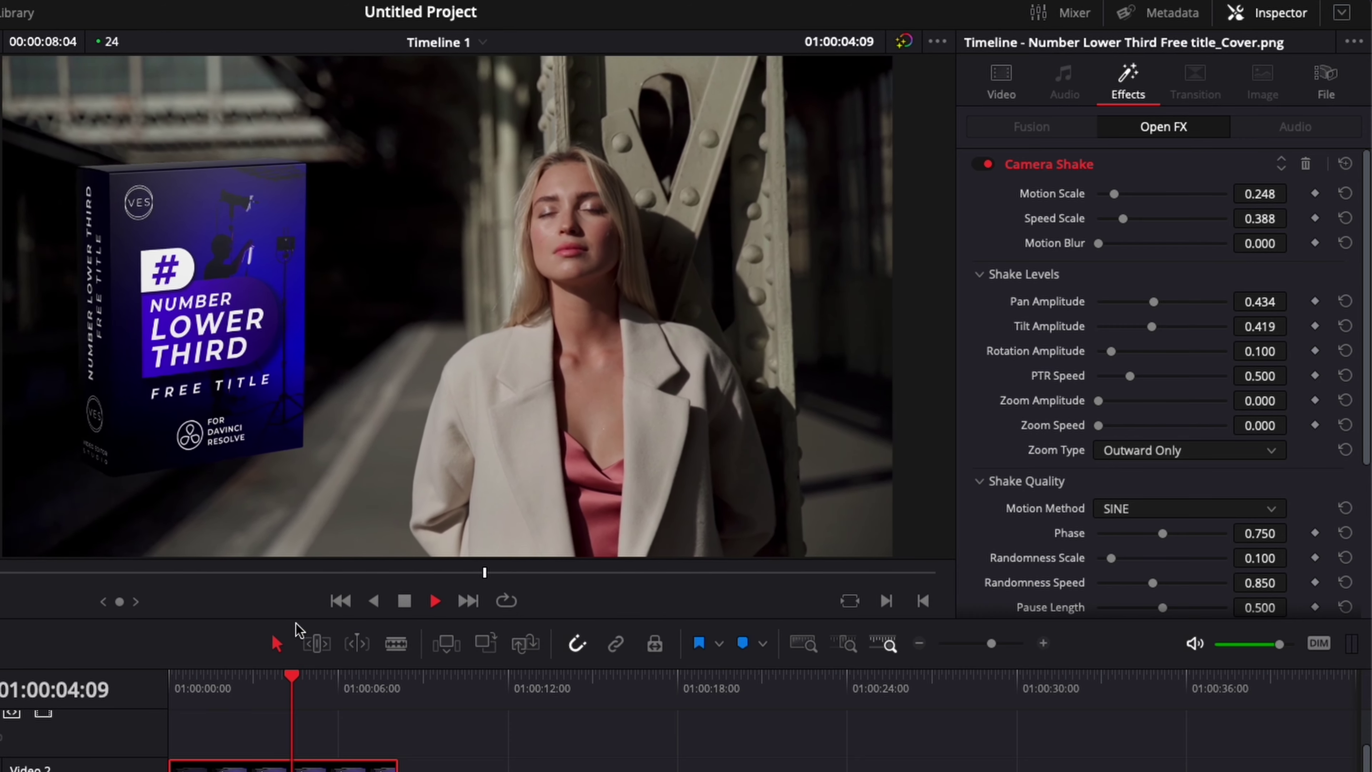
scroll(1238, 460, "down", 4)
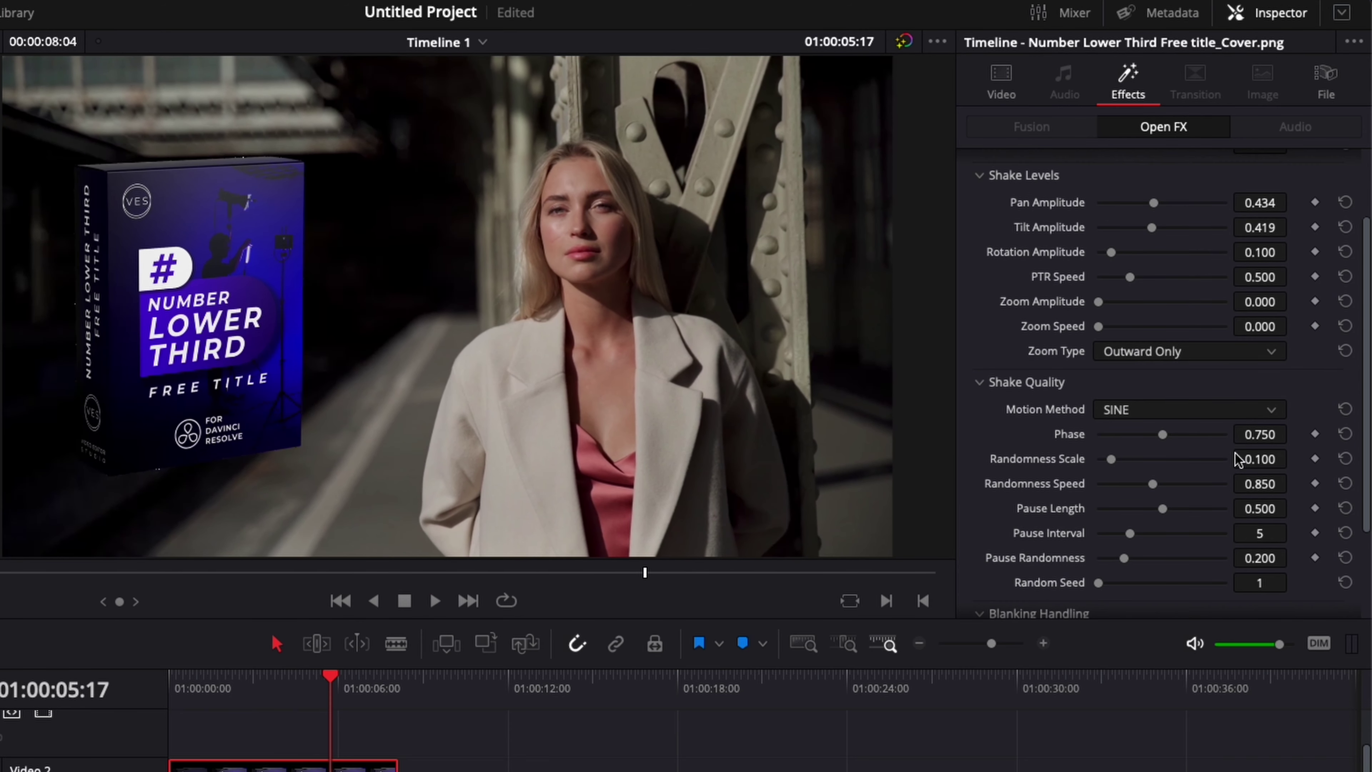
scroll(1141, 297, "down", 5)
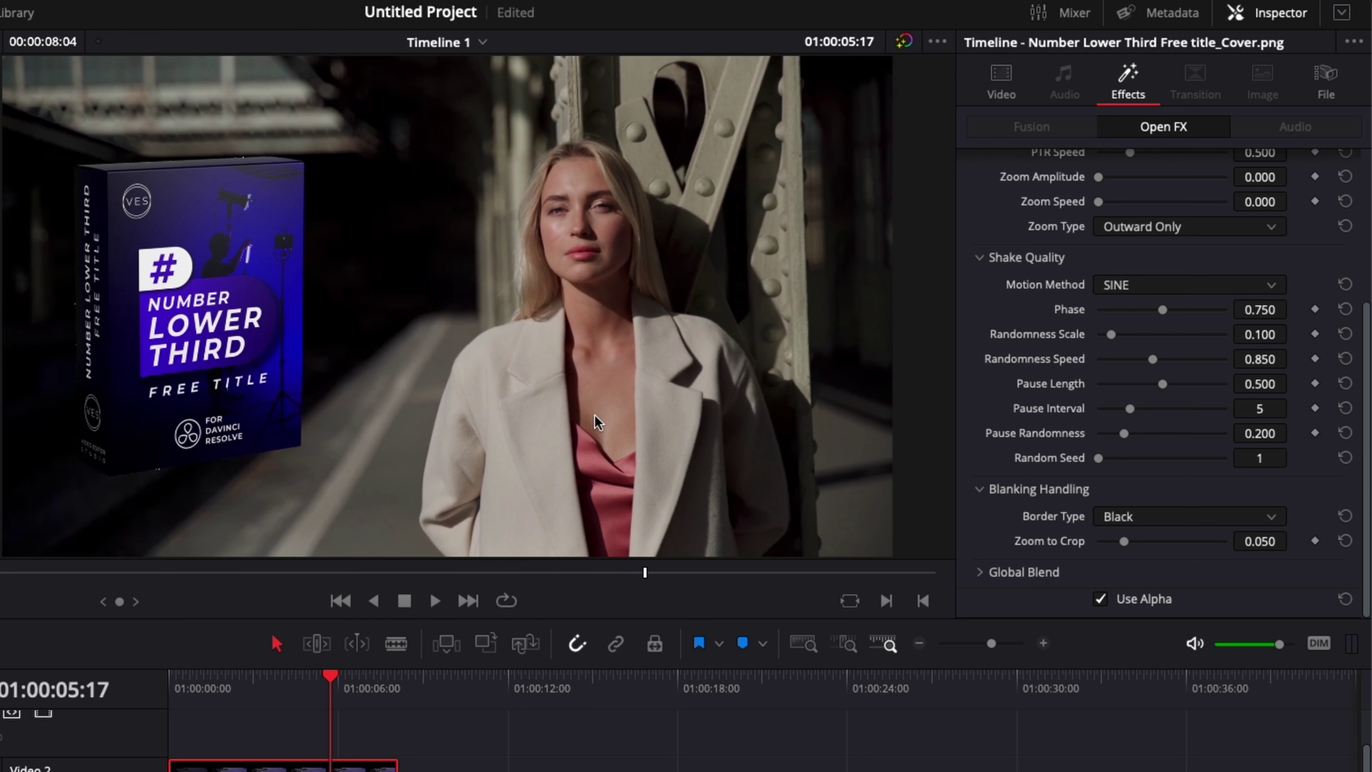
scroll(1091, 331, "up", 9)
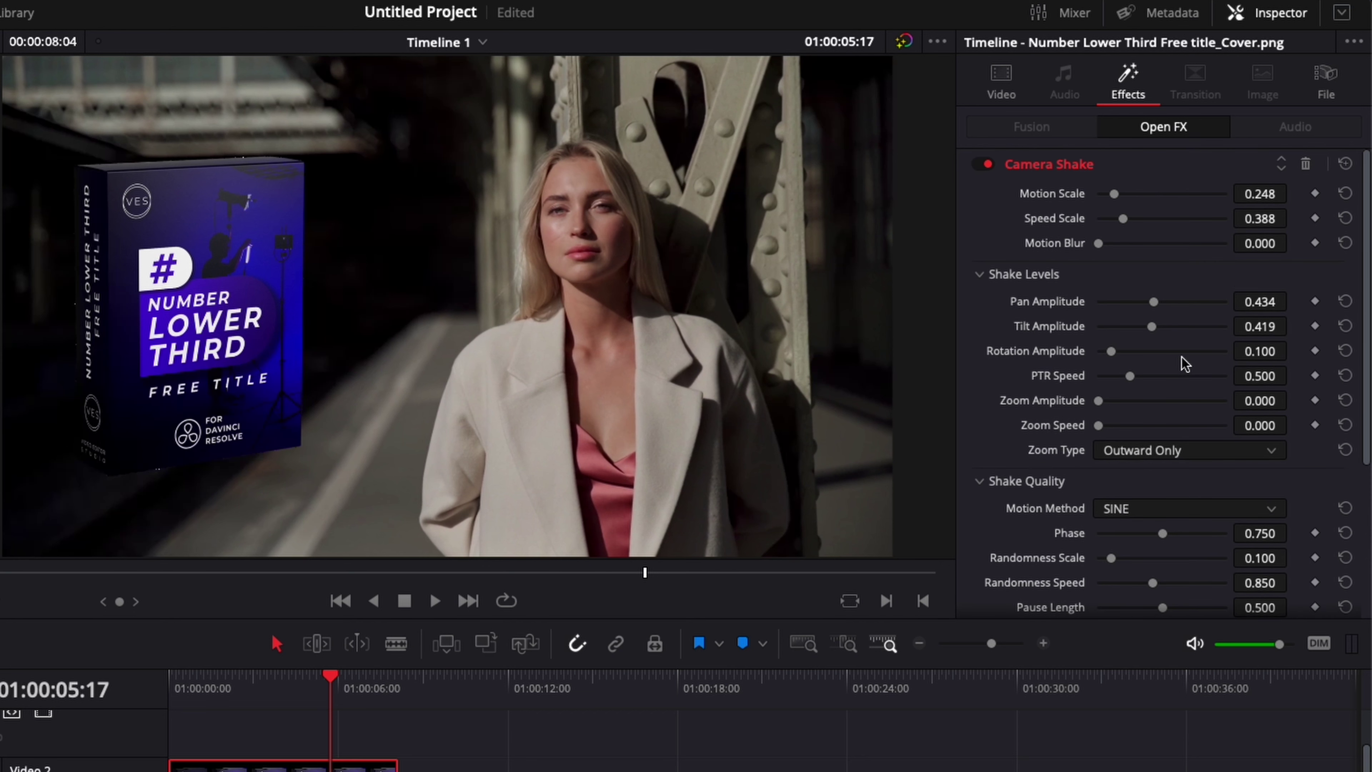
left_click(264, 681)
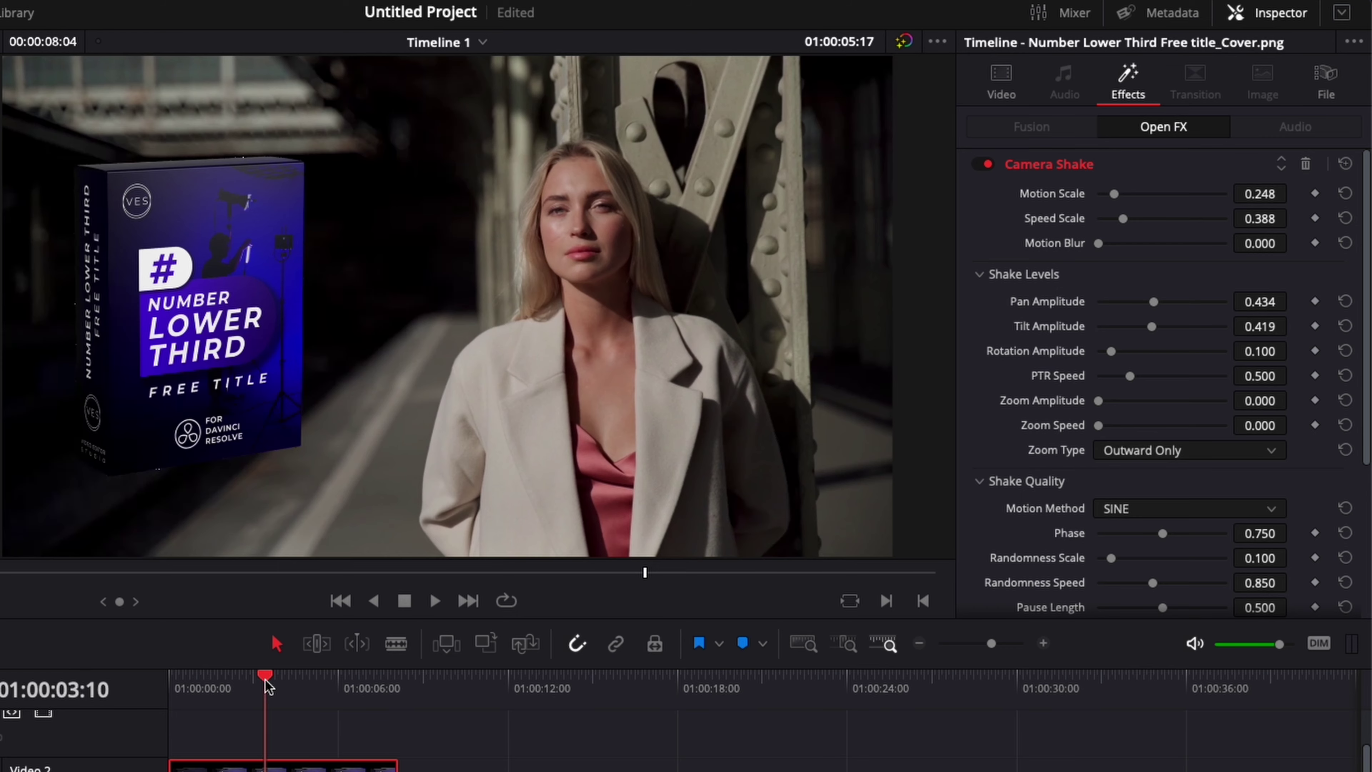
key("space")
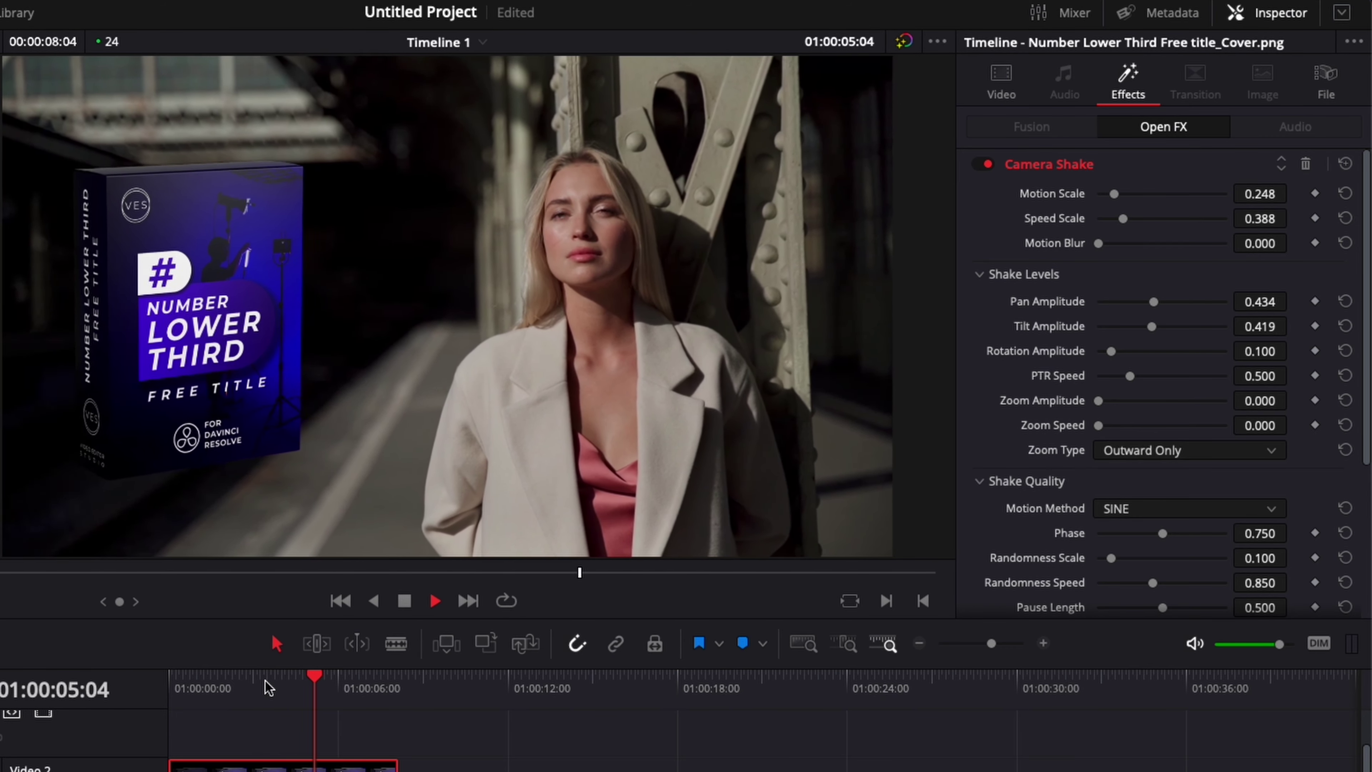
key("Home")
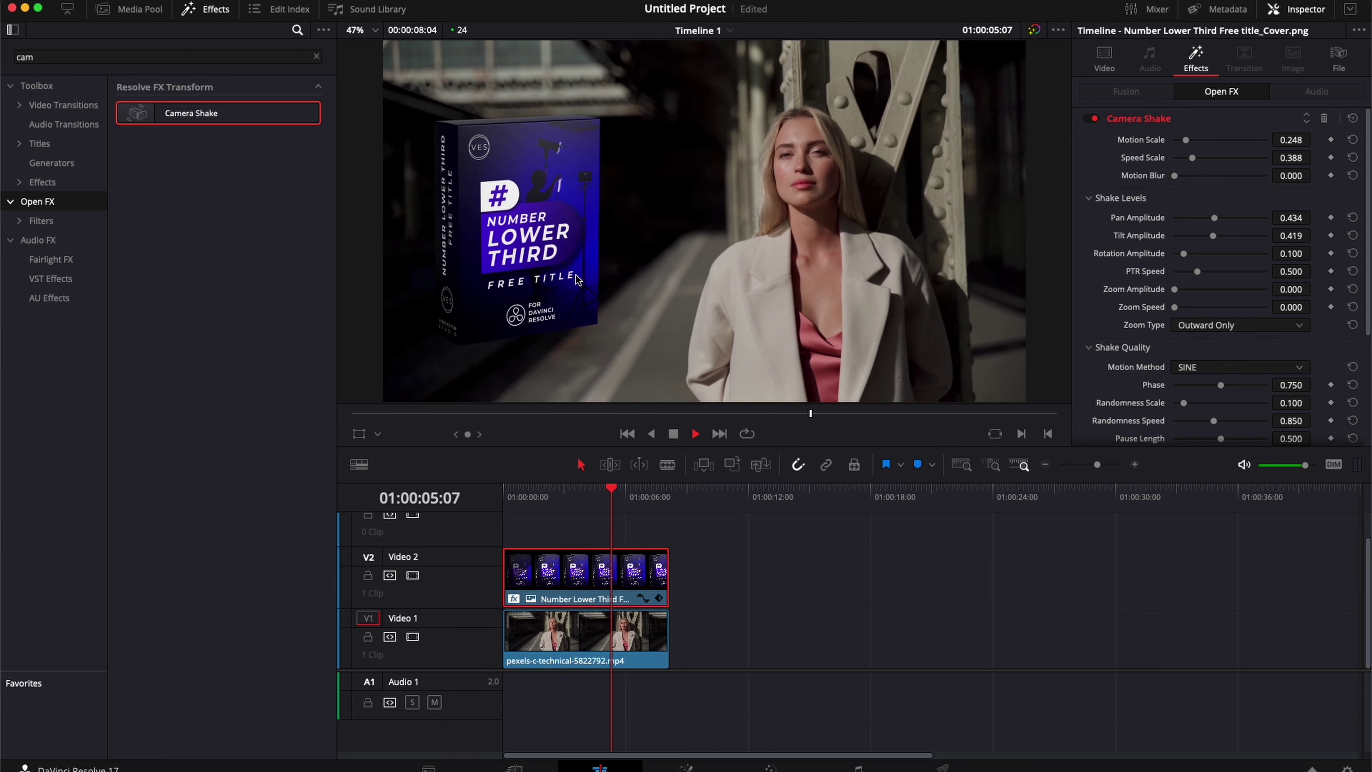
key("space")
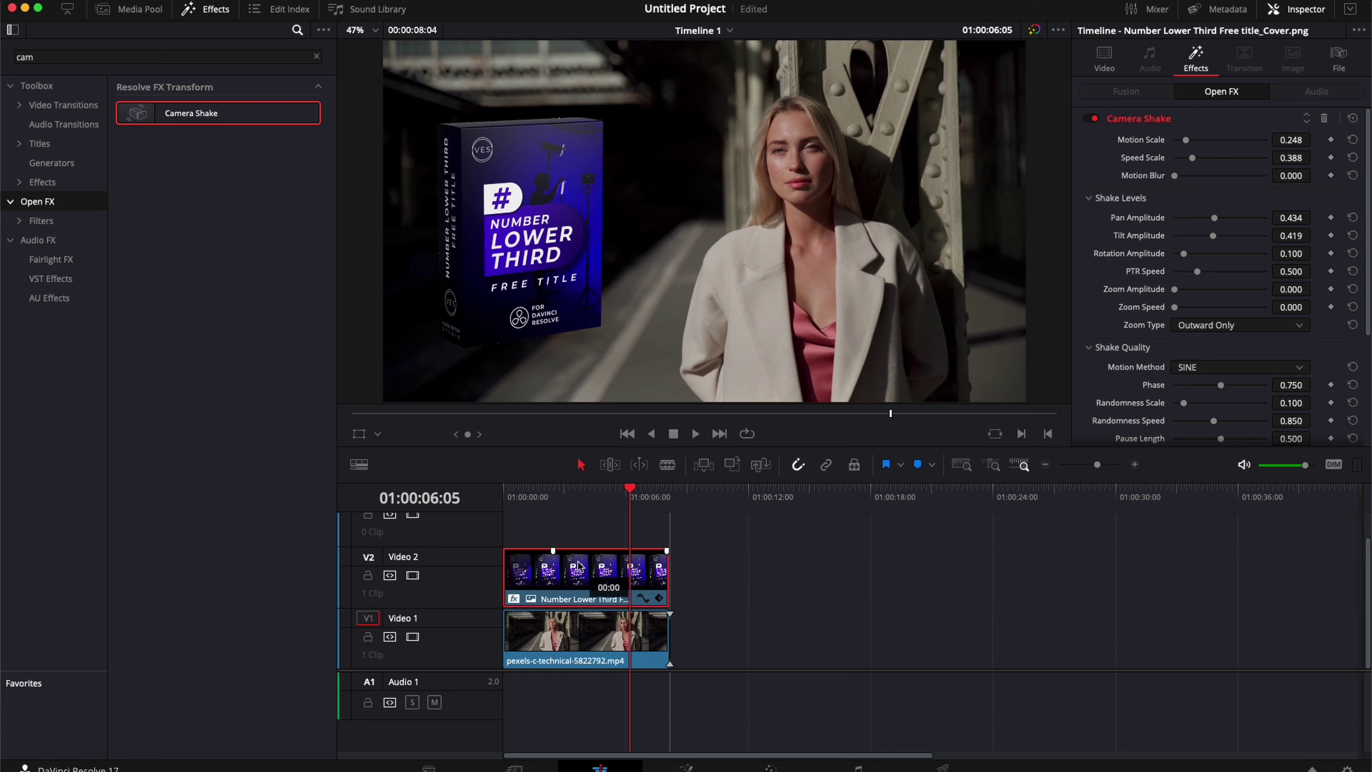
Move the box image clip from Video 2 up to a new Video 3 track, keeping its start time
left_click_drag(582, 577, 579, 540)
scroll(609, 561, "up", 2)
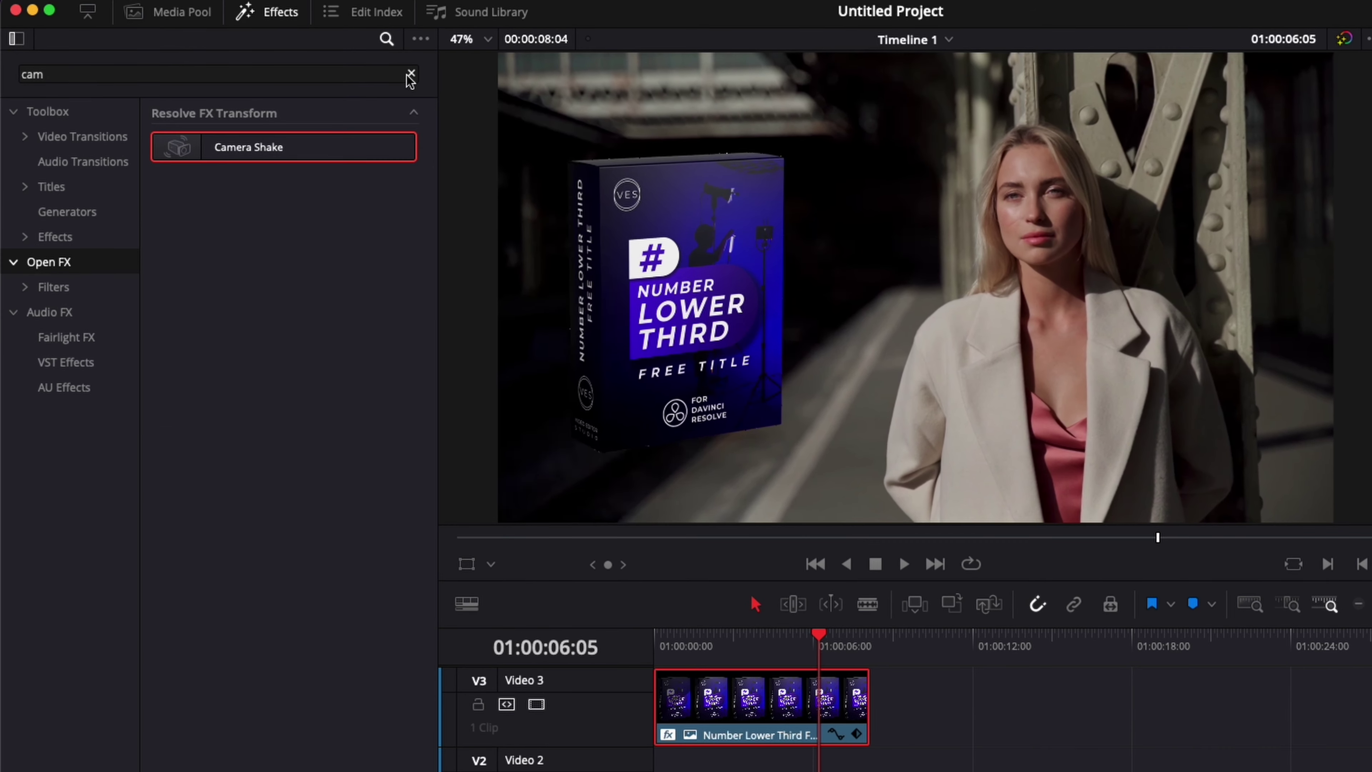
Search the titles for "sampl" and place Number Lower Third Sample (VES) on Video 2 at the start of the timeline
left_click(316, 56)
left_click(54, 187)
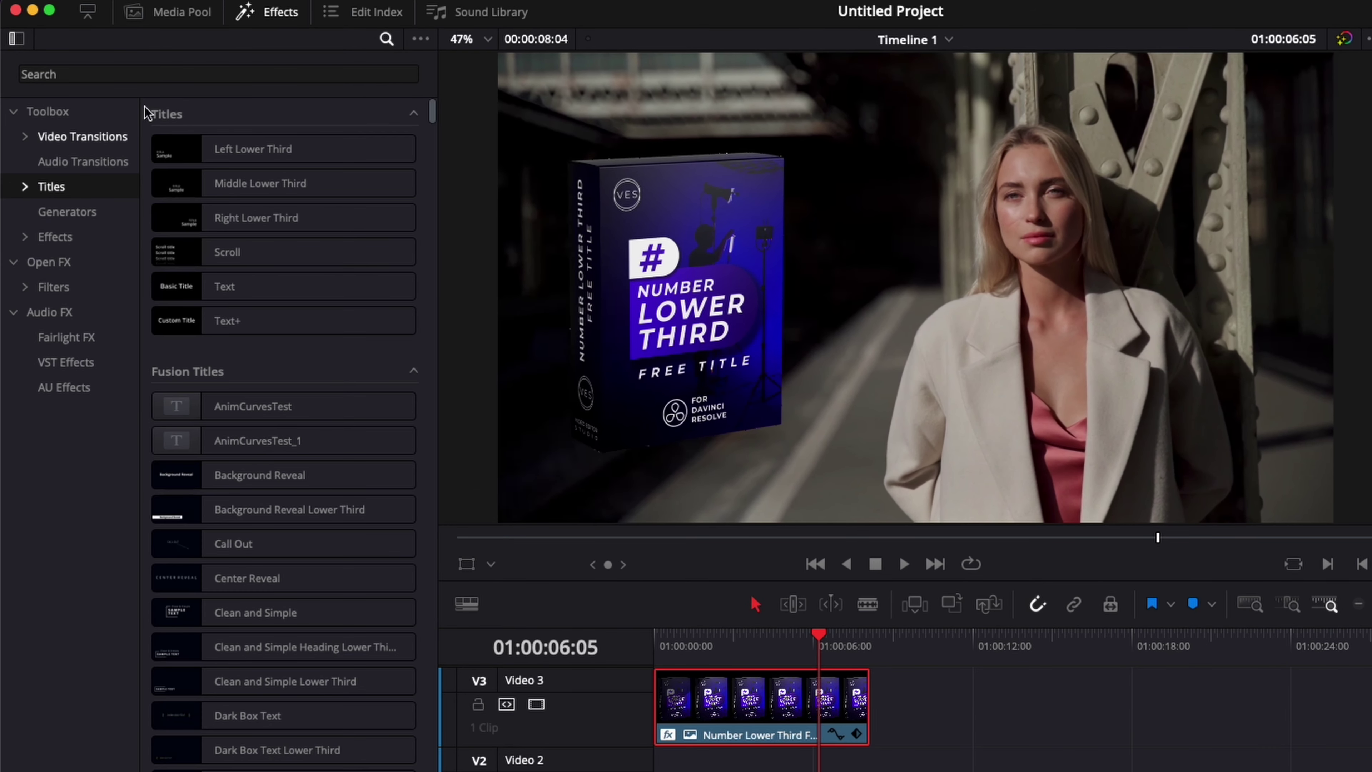
left_click(141, 74)
type("sampl")
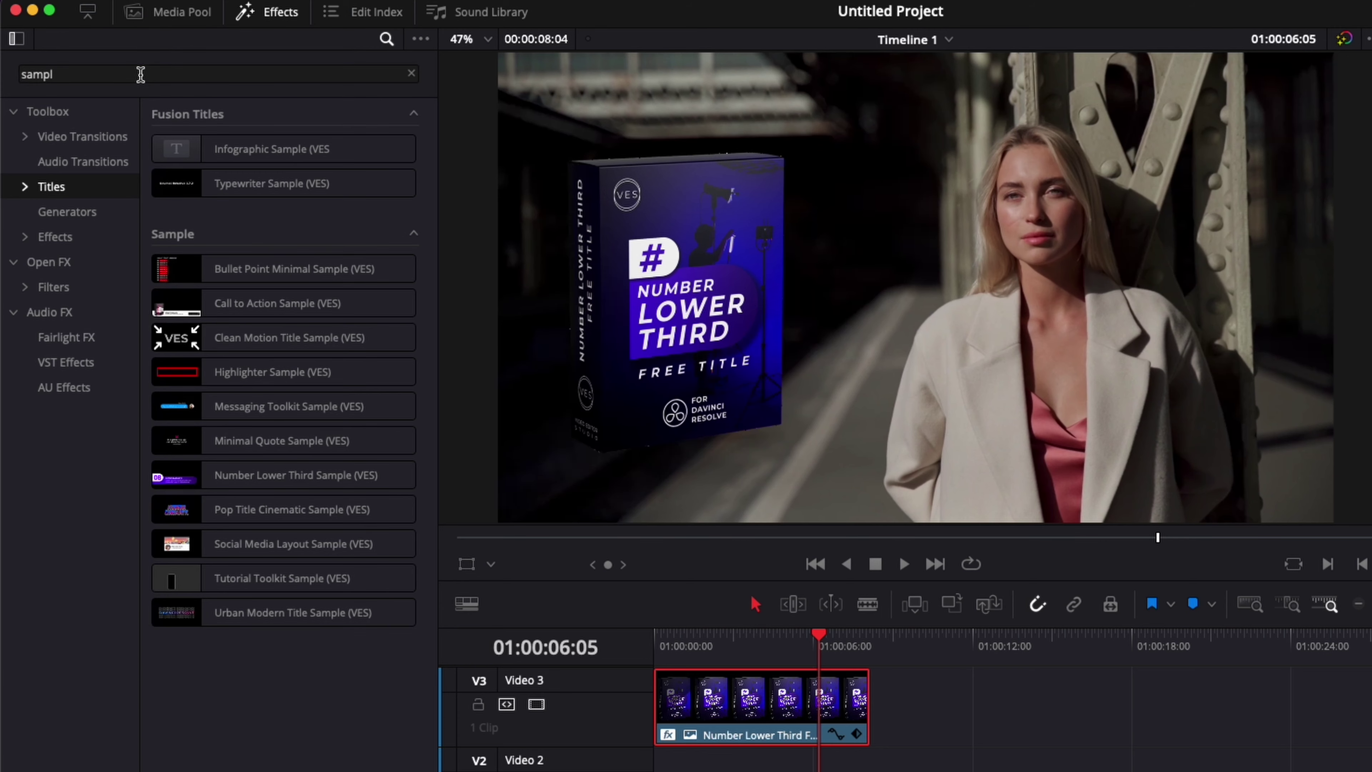
left_click_drag(295, 474, 765, 708)
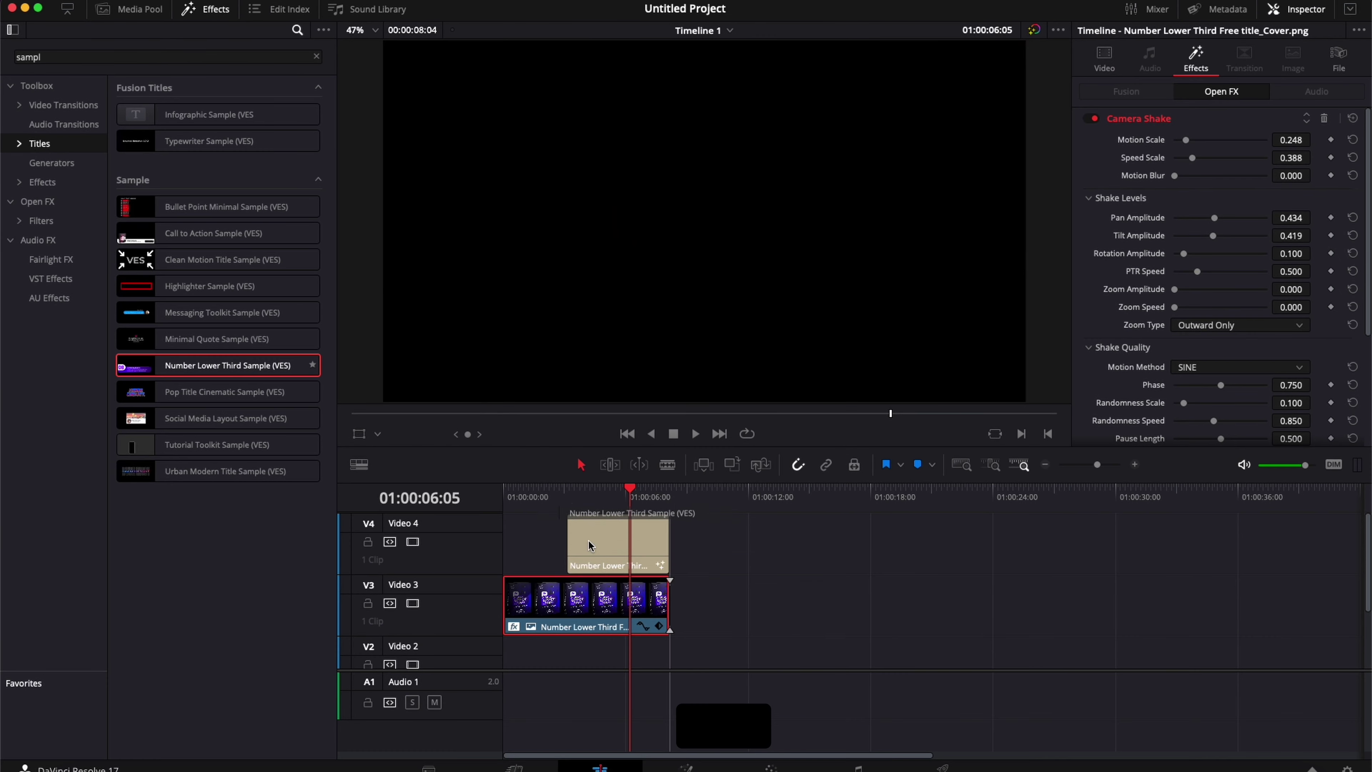
left_click_drag(591, 546, 508, 614)
Extend the lower third title on Video 2 to end with the box clip, and scrub through the timeline
left_click(530, 493)
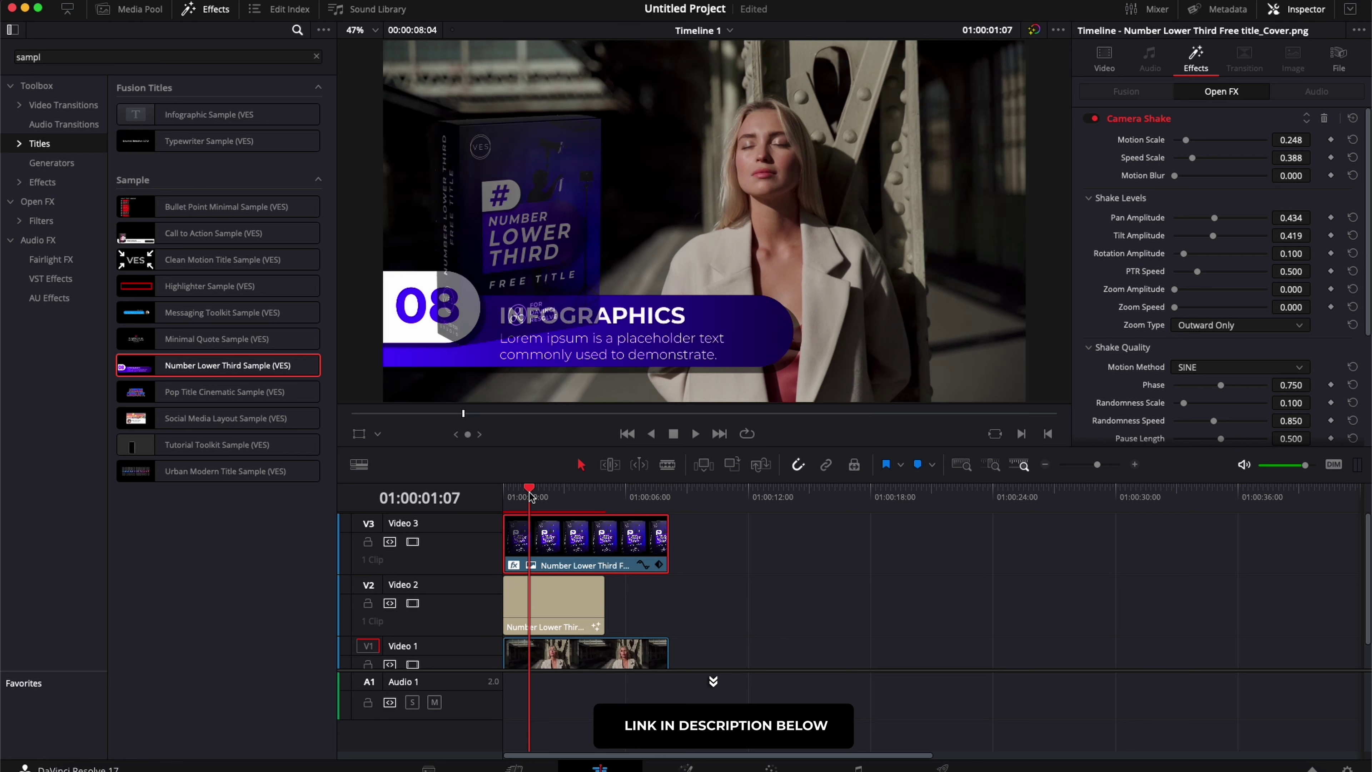
left_click_drag(604, 619, 669, 619)
left_click_drag(567, 493, 506, 518)
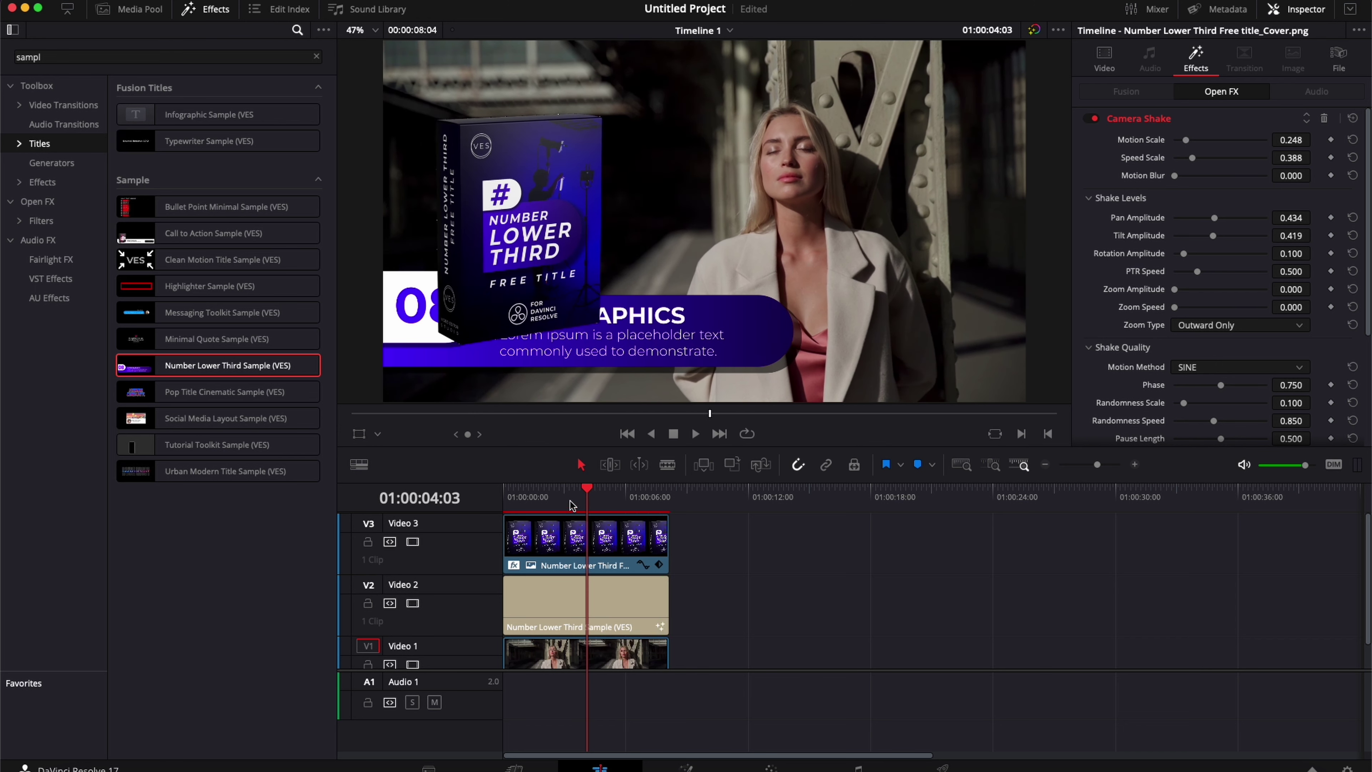
Clear the Number text of the lower third title on Video 2, leaving its white number box empty
left_click(584, 619)
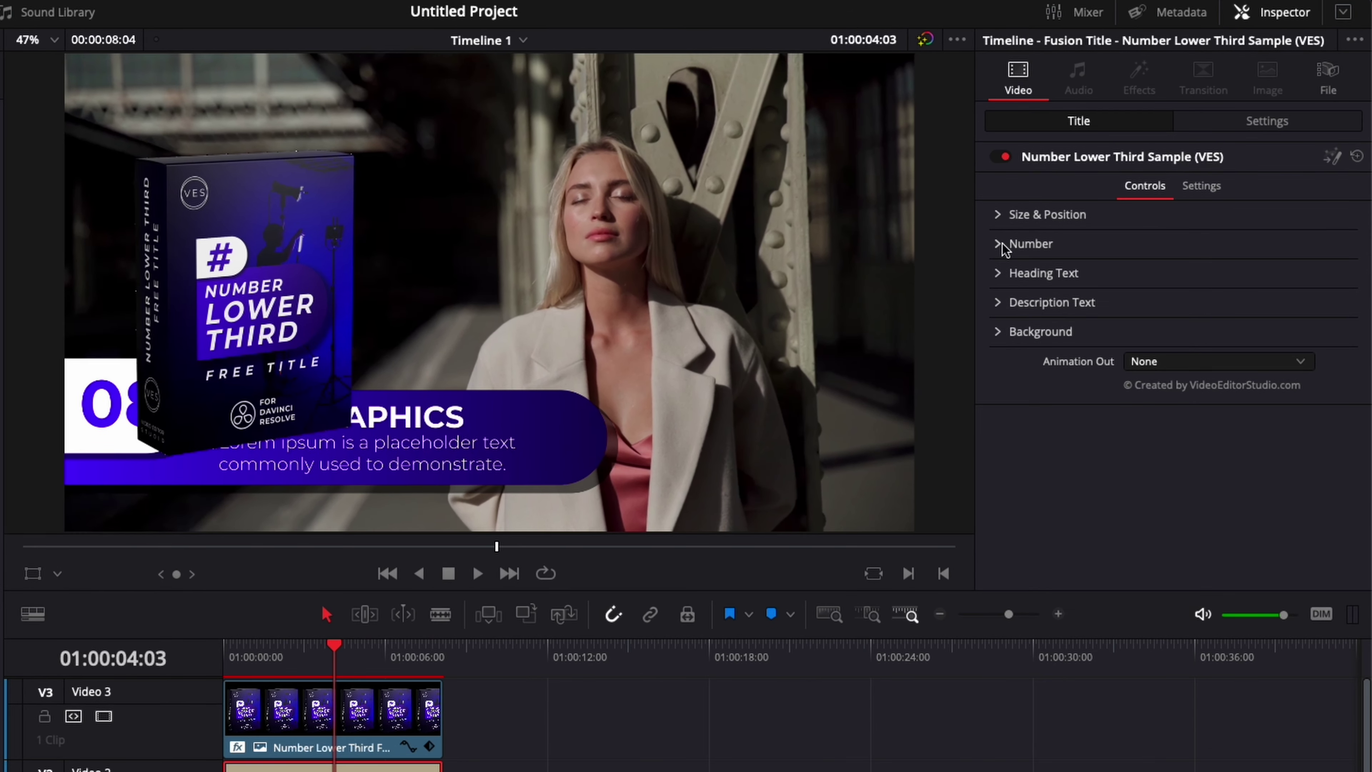
left_click(1061, 238)
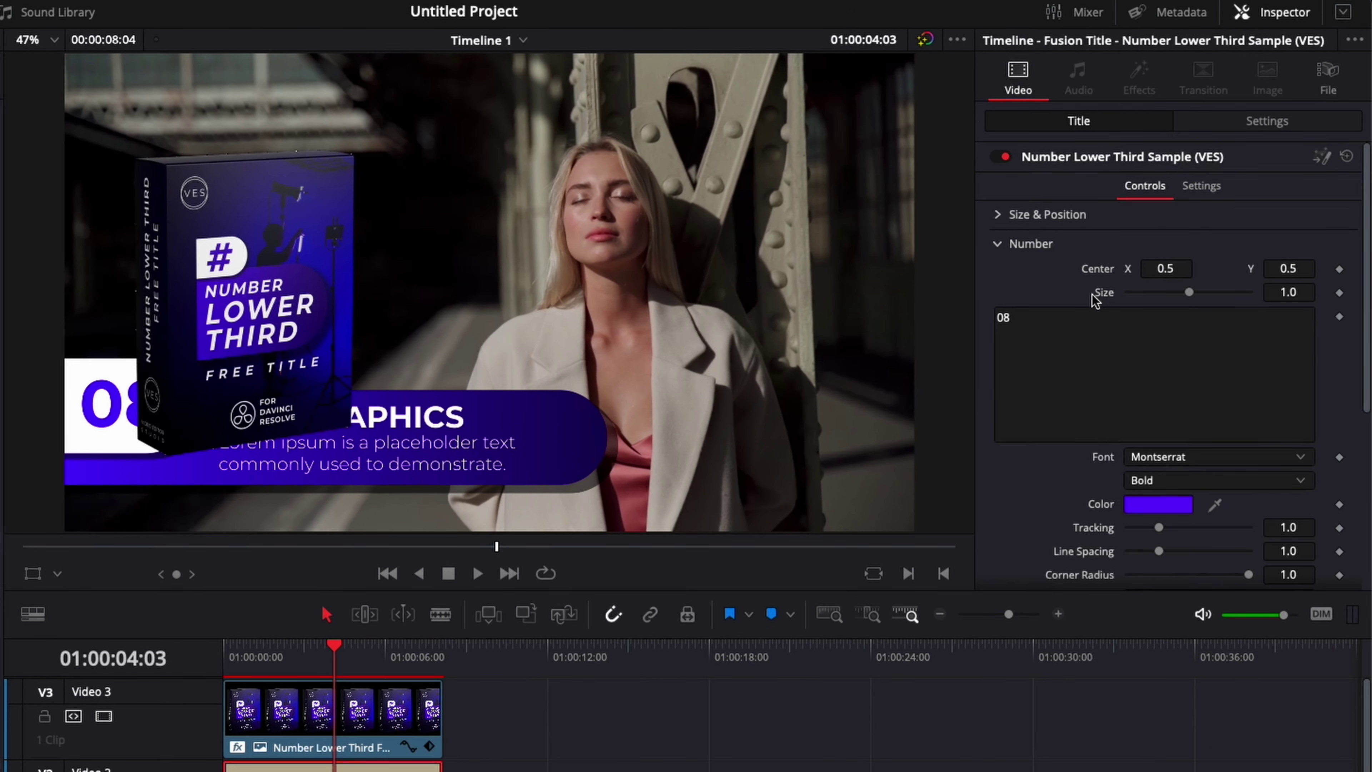
left_click(1077, 299)
key("BackSpace")
key("BackSpace")
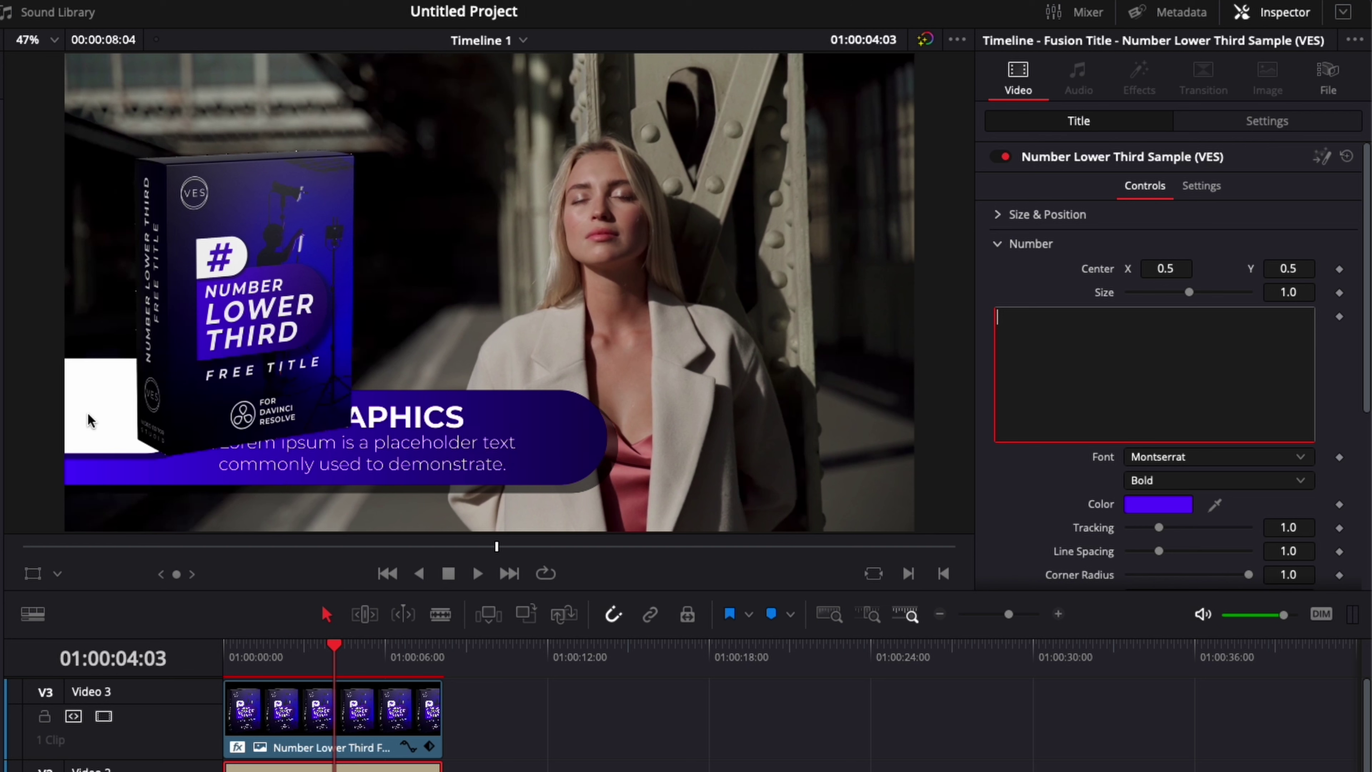
Set the box image clip's Zoom to 0.280, Position X to -1944 and Position Y to -174, placing it over the white number box
left_click(482, 753)
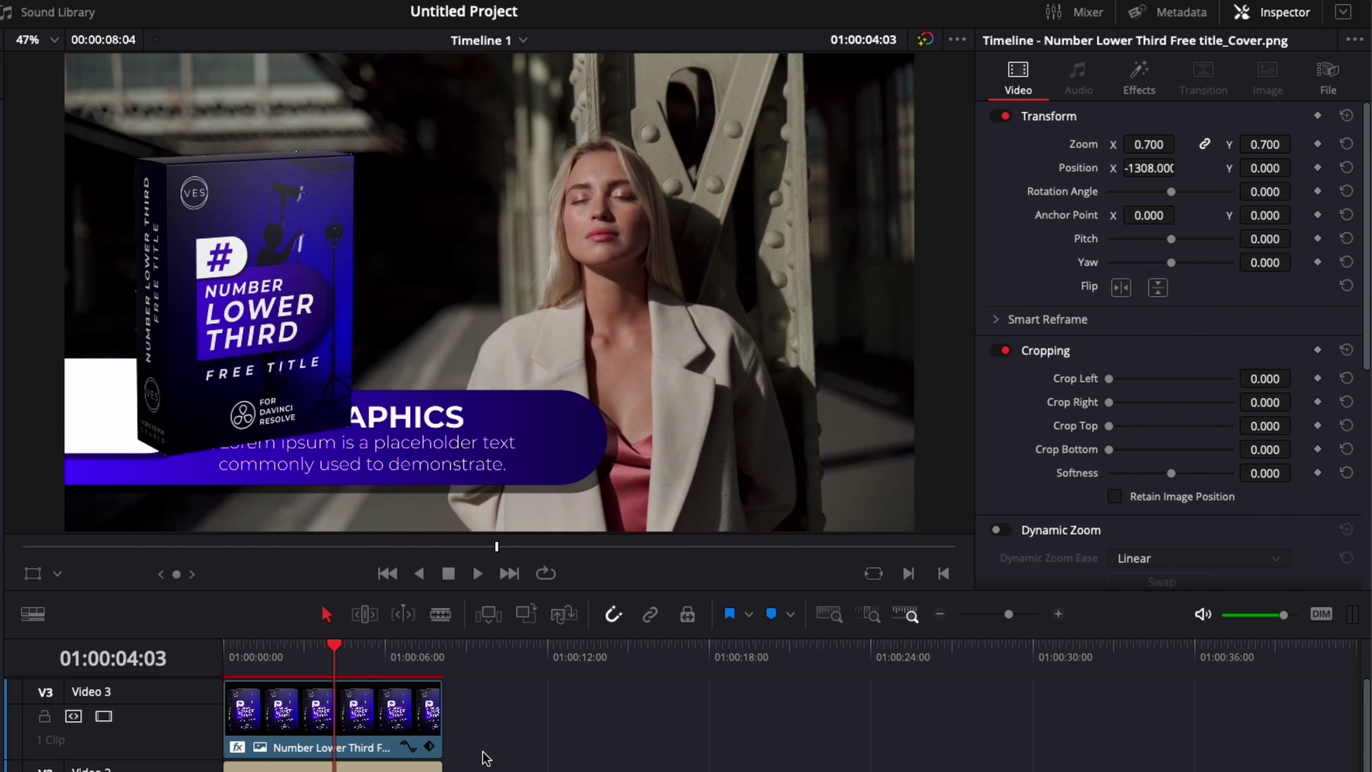
left_click(362, 724)
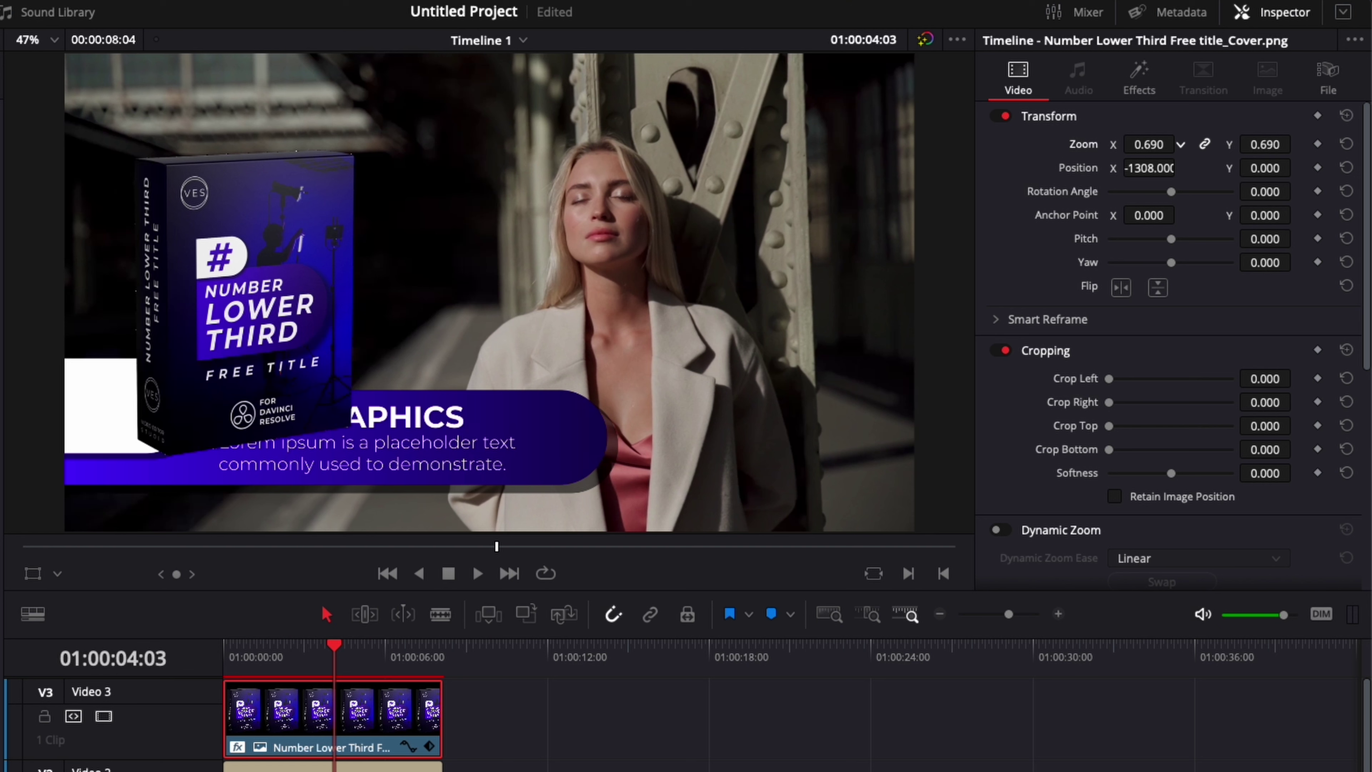
left_click_drag(1148, 145, 1035, 168)
left_click_drag(1265, 168, 1318, 168)
left_click_drag(1149, 145, 1140, 144)
left_click_drag(1149, 168, 1142, 168)
scroll(324, 703, "down", 1)
Play back the lower third with the shaking box from the start of the timeline and check the combined animation
left_click(232, 657)
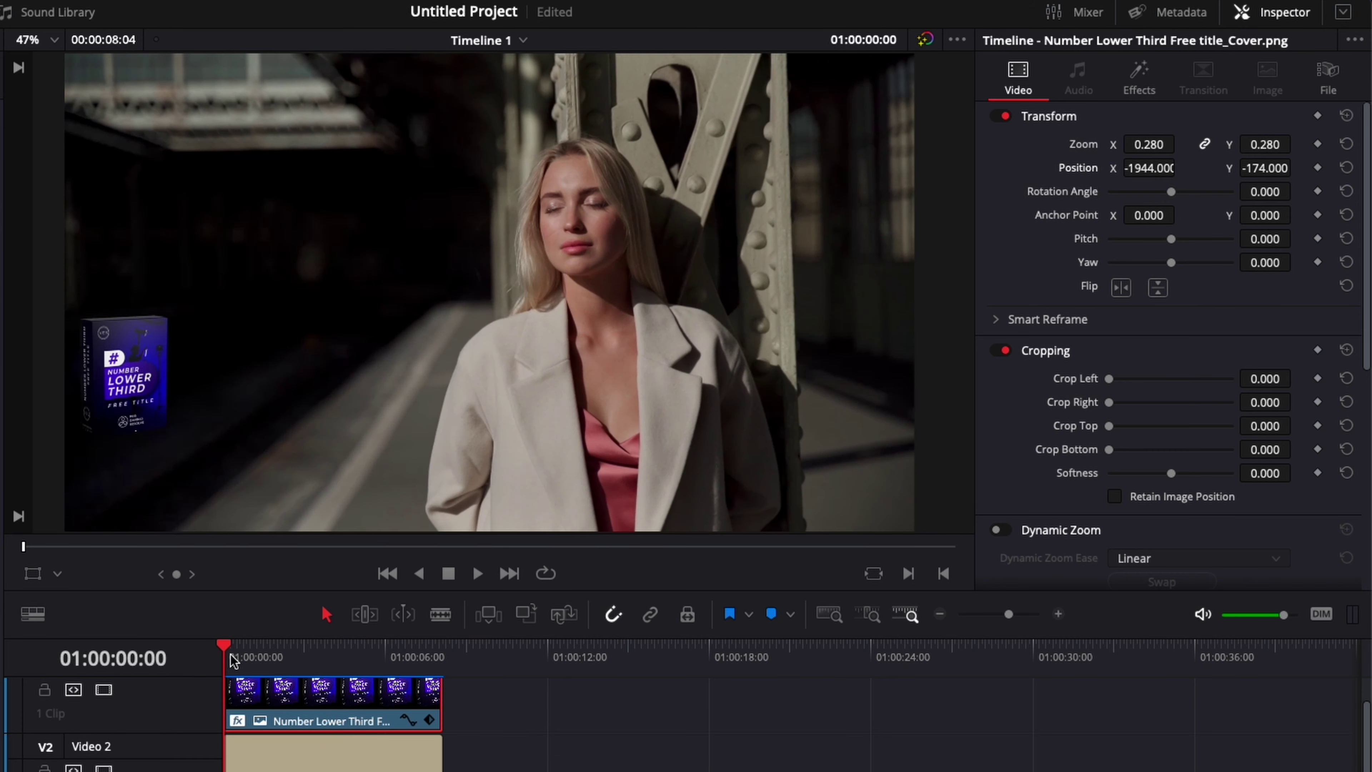
key("space")
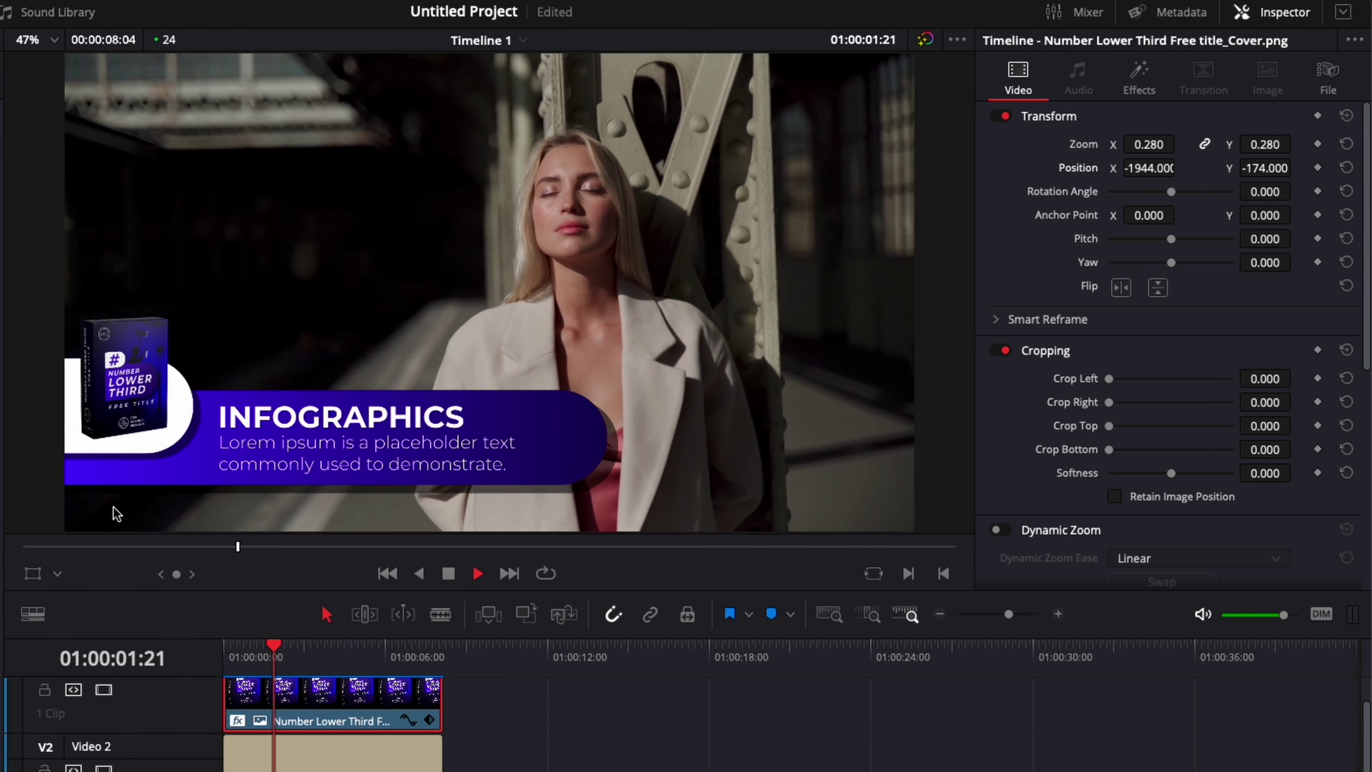
key("space")
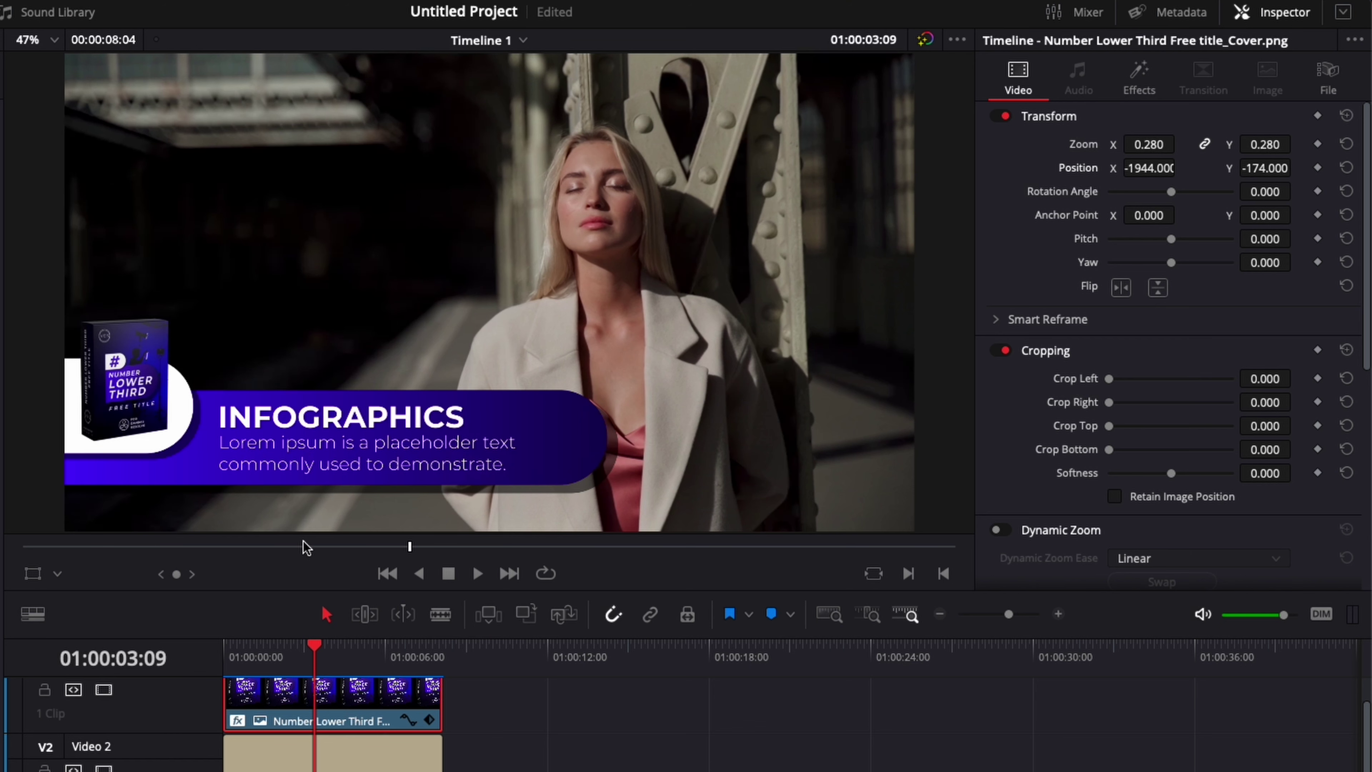
key("space")
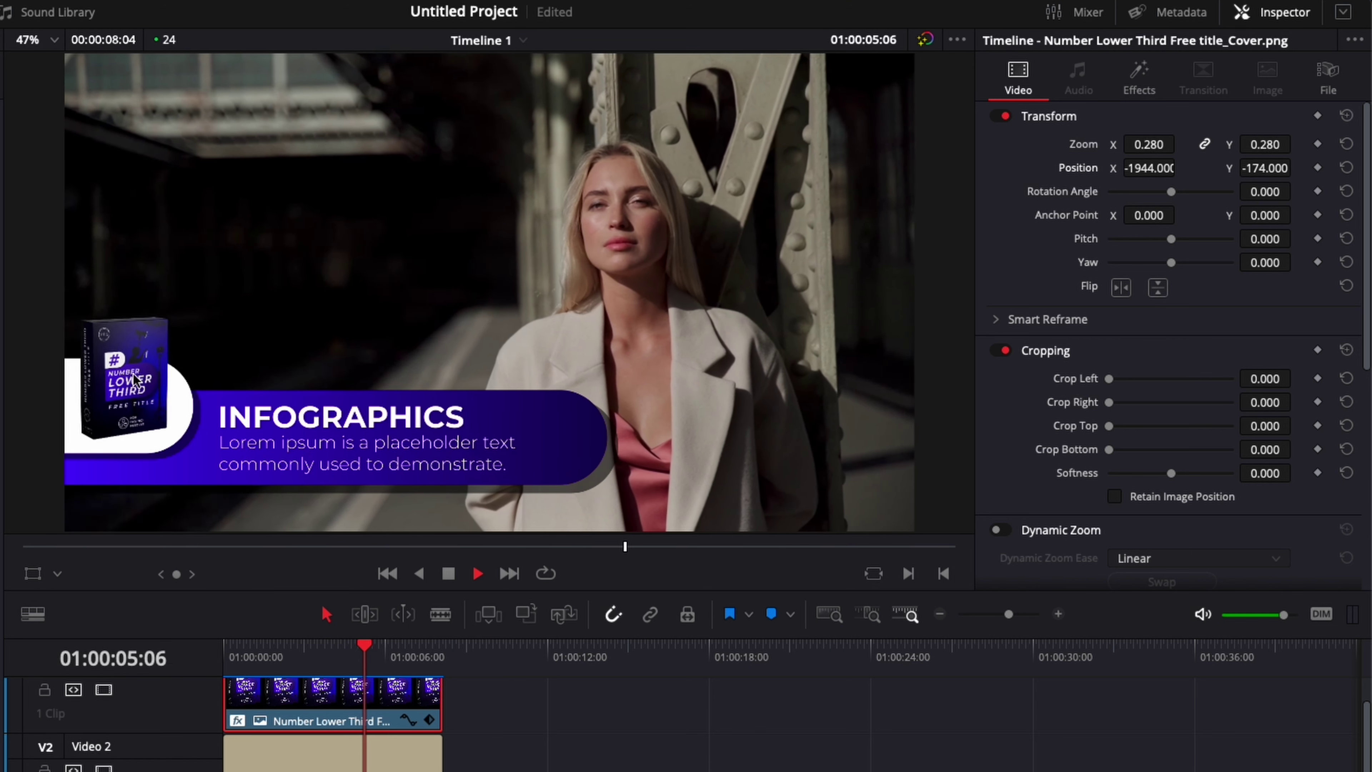
key("space")
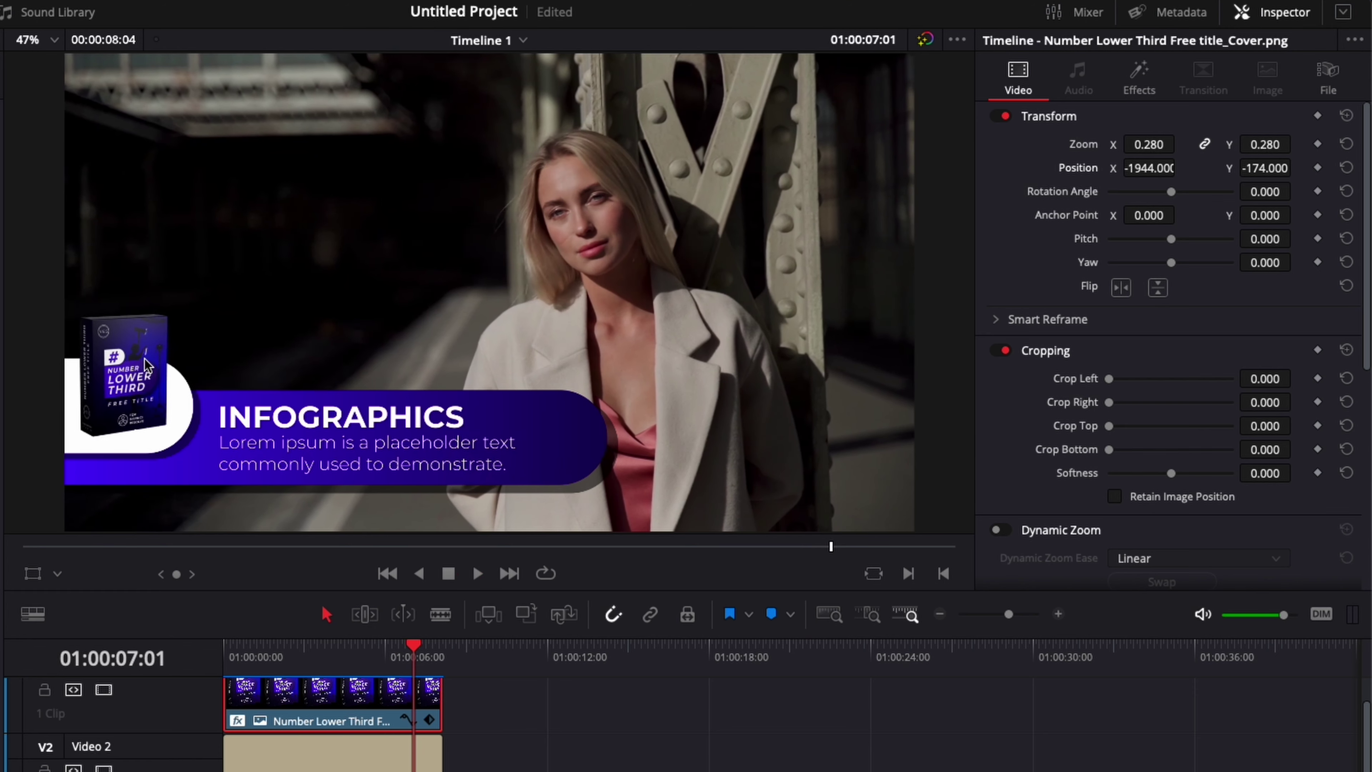
key("Home")
key("space")
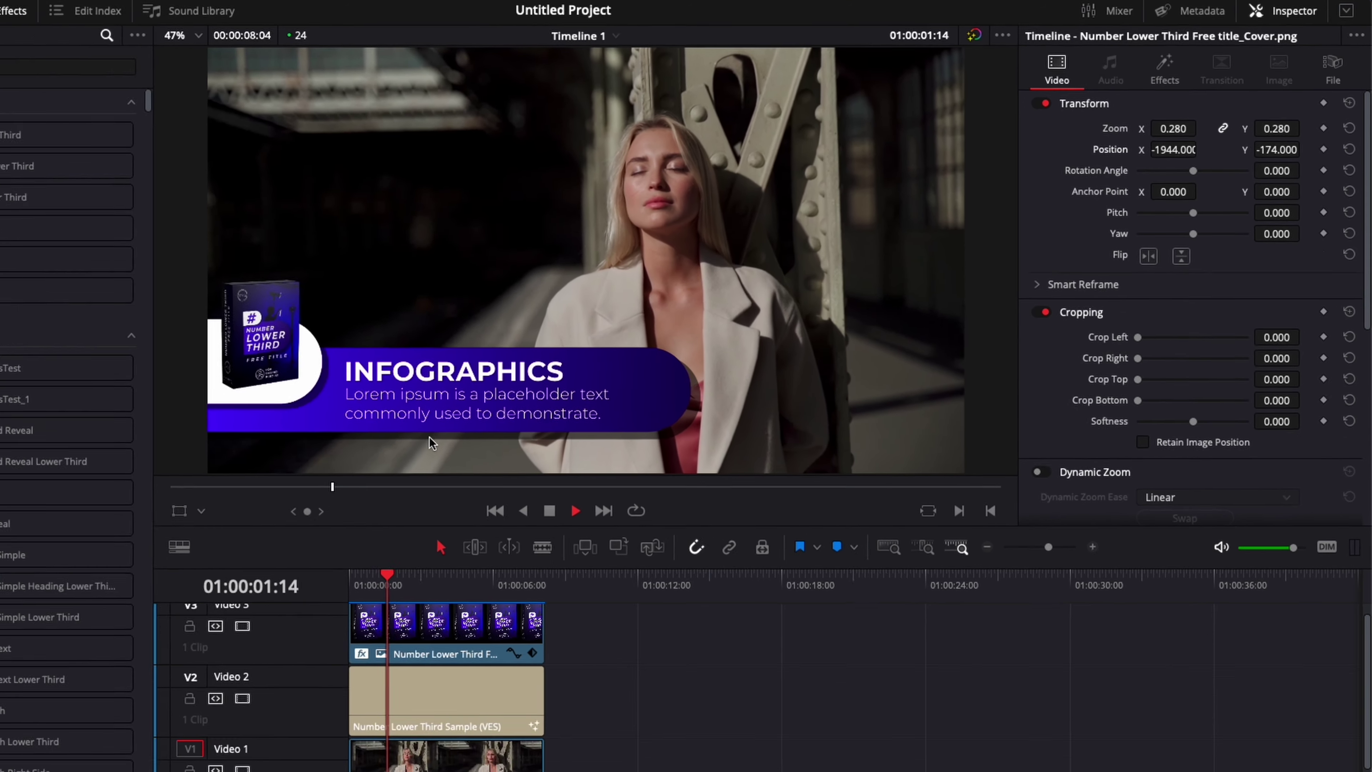
key("space")
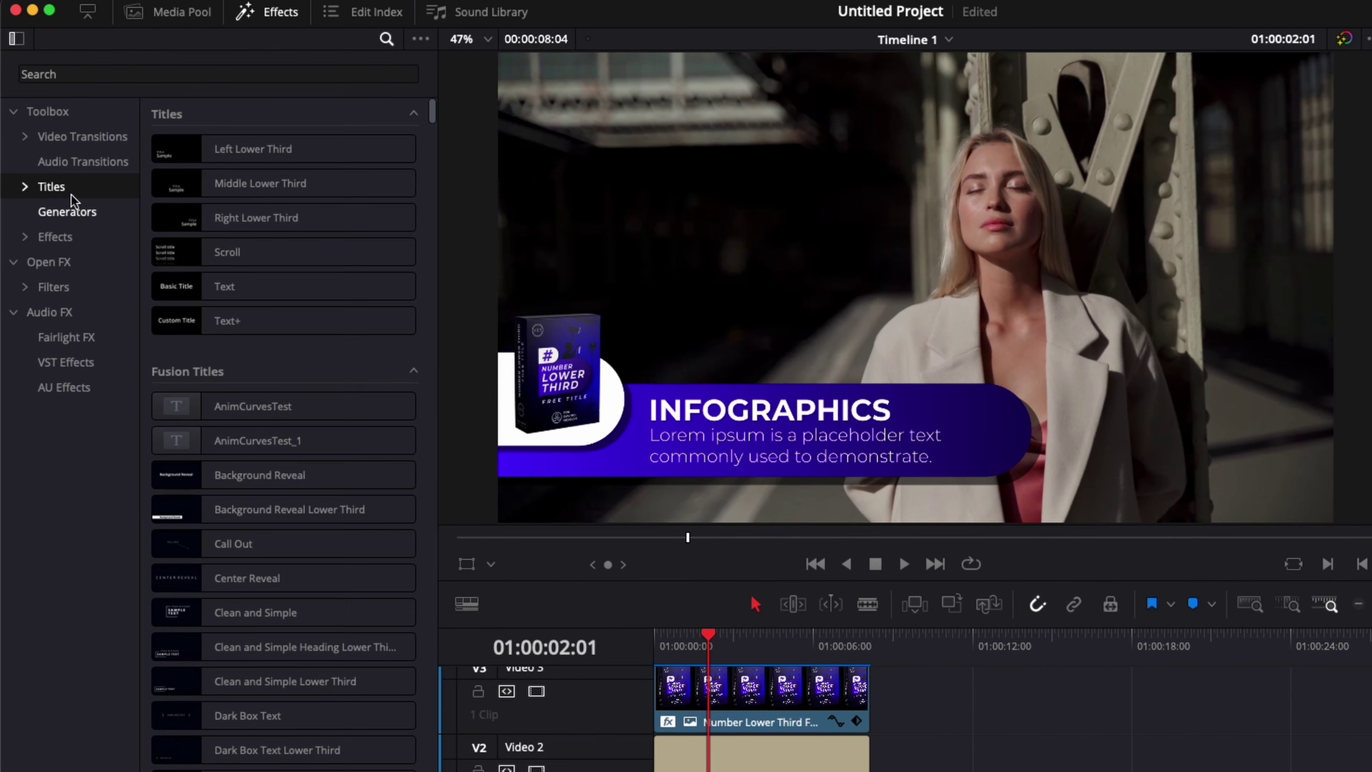
Search the titles for "sampl", place Urban Modern Title Sample (VES) on Video 2 after the existing clips, and preview it at 01:00:14:20
left_click(149, 71)
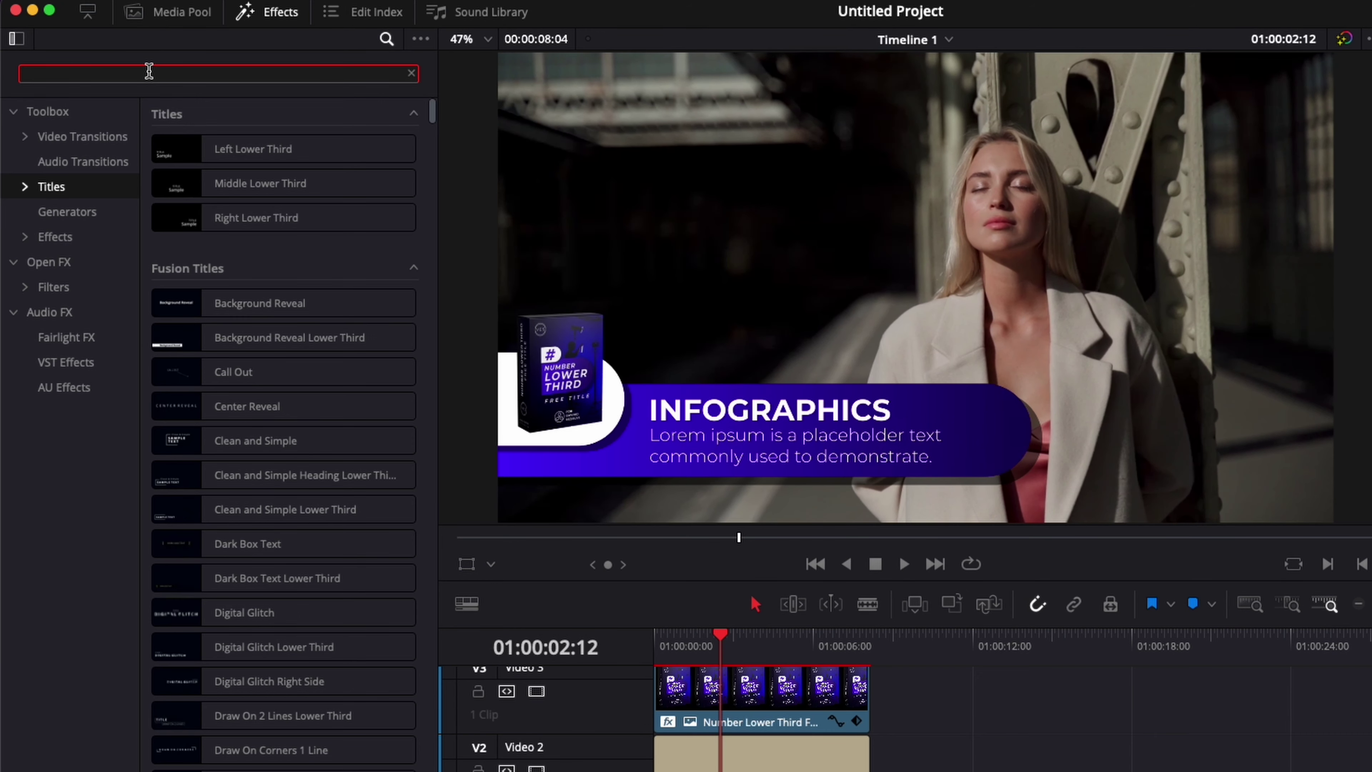
type("sampl")
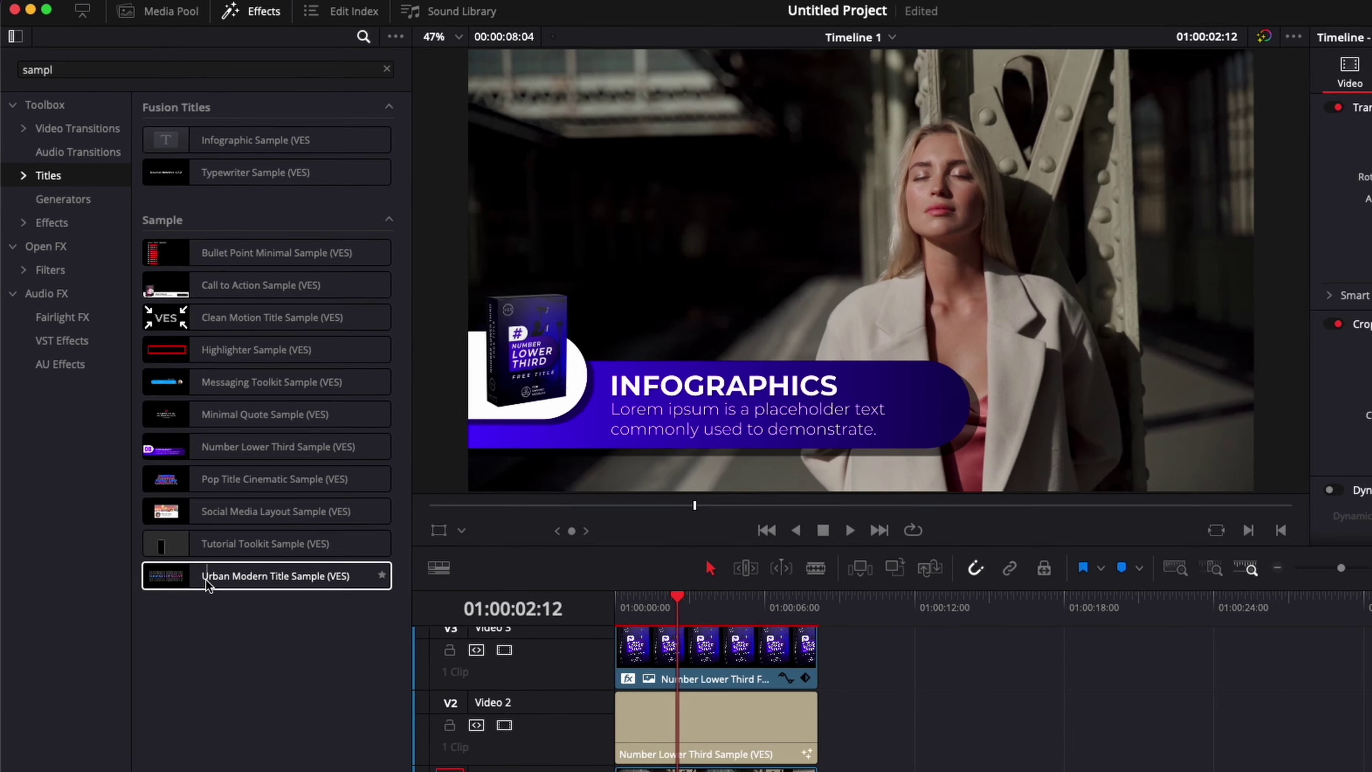
left_click_drag(254, 612, 999, 771)
left_click(809, 503)
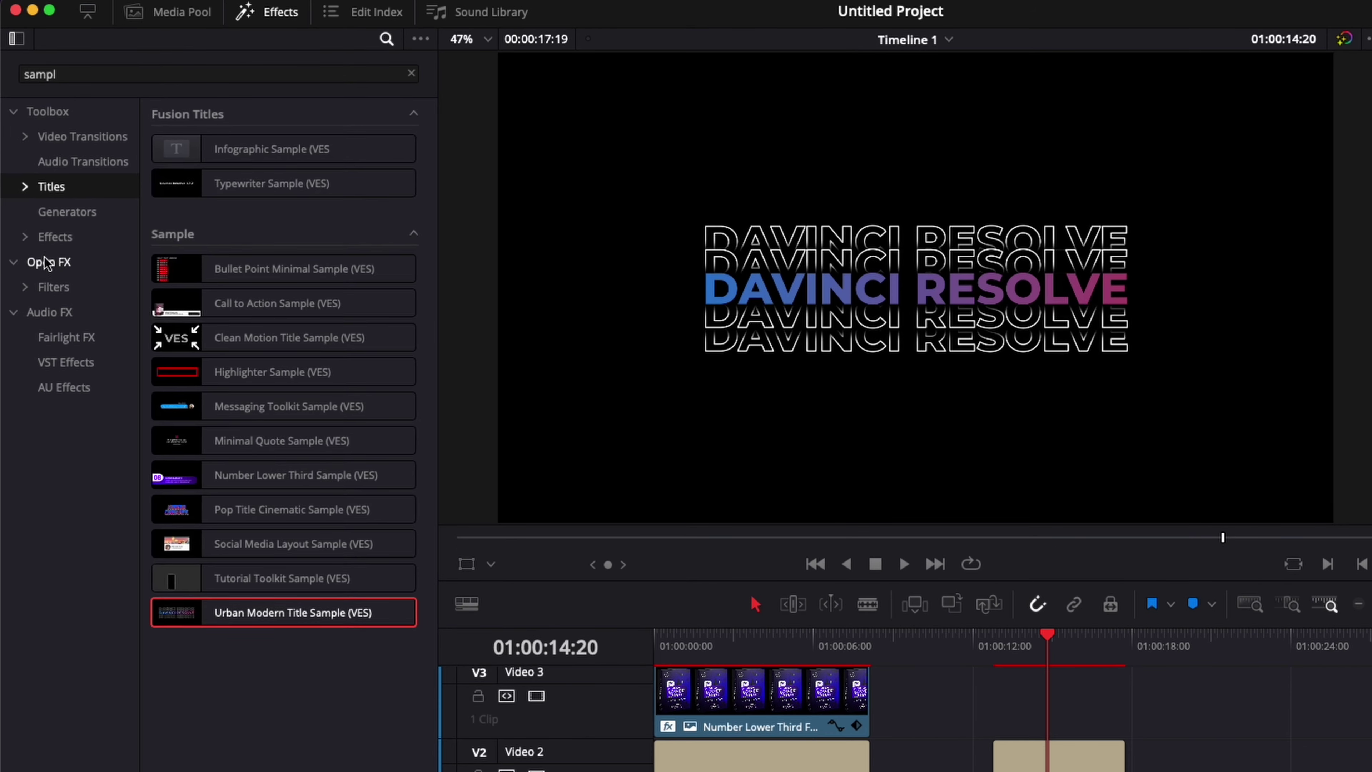
Find Camera Shake in Open FX with "cam", apply it to the Urban Modern title and play back the title
left_click(50, 201)
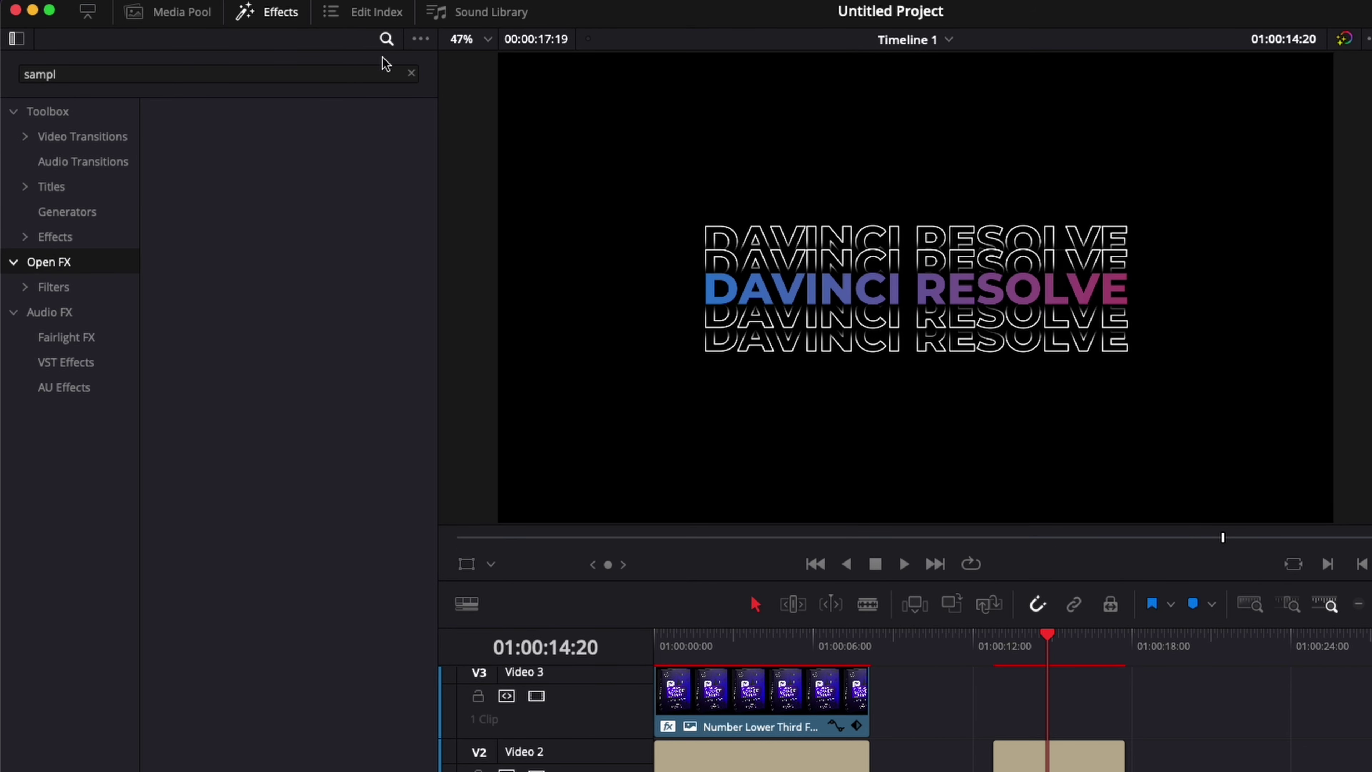
left_click(411, 73)
type("cam")
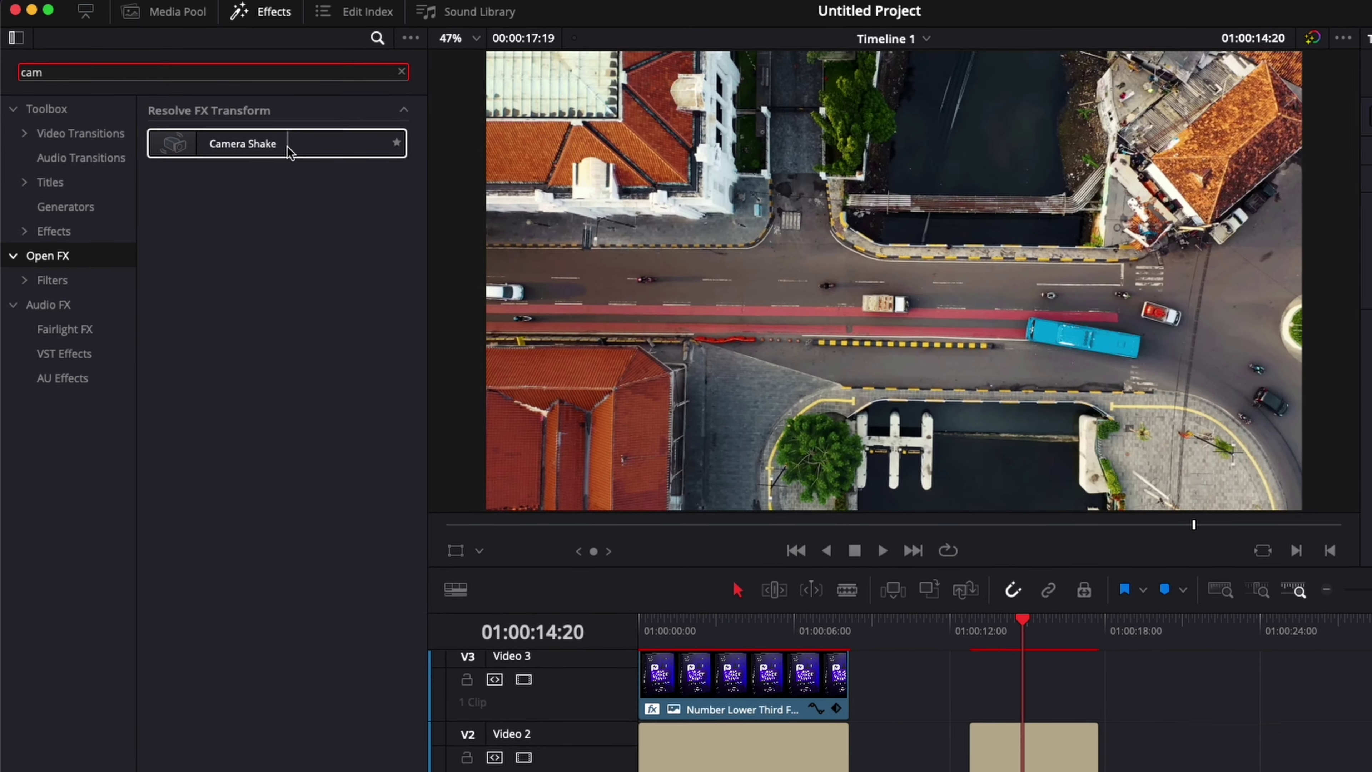
left_click_drag(291, 153, 1072, 758)
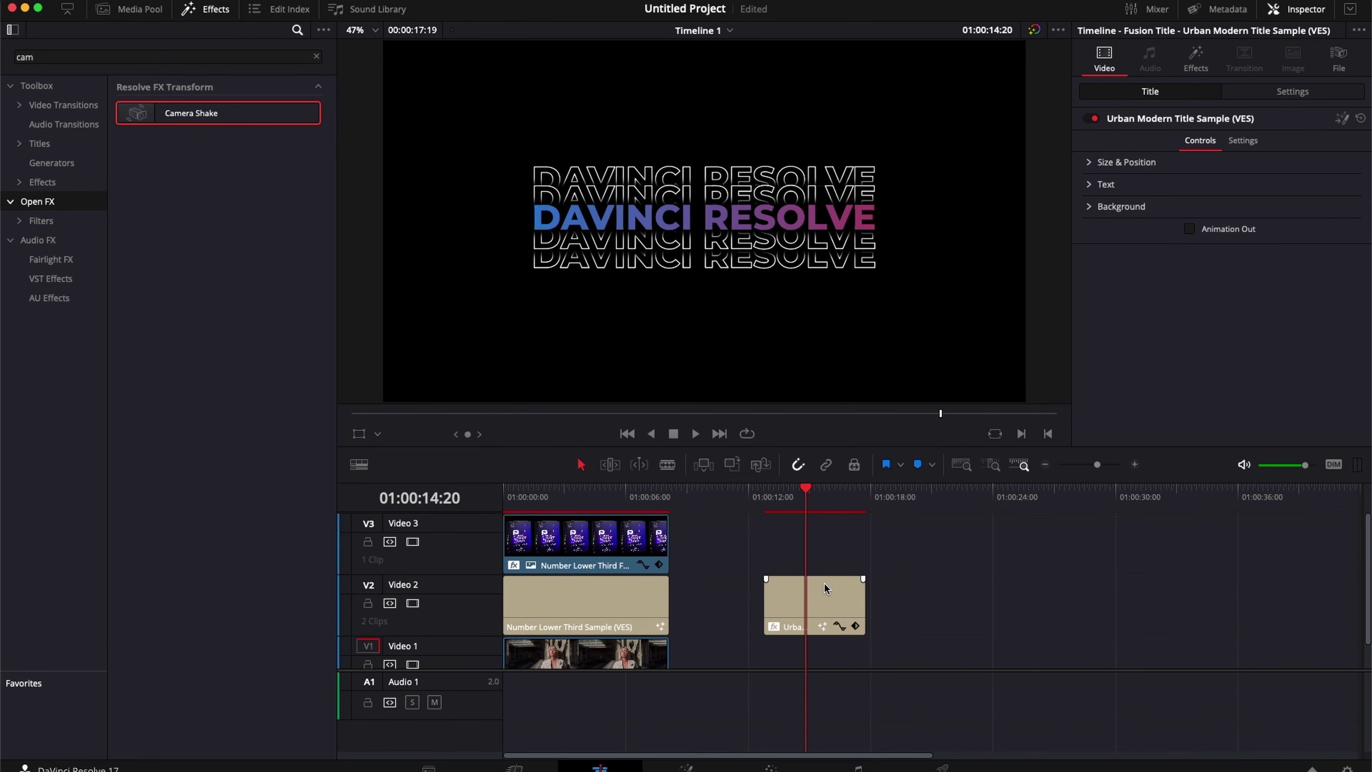
left_click(765, 503)
key("space")
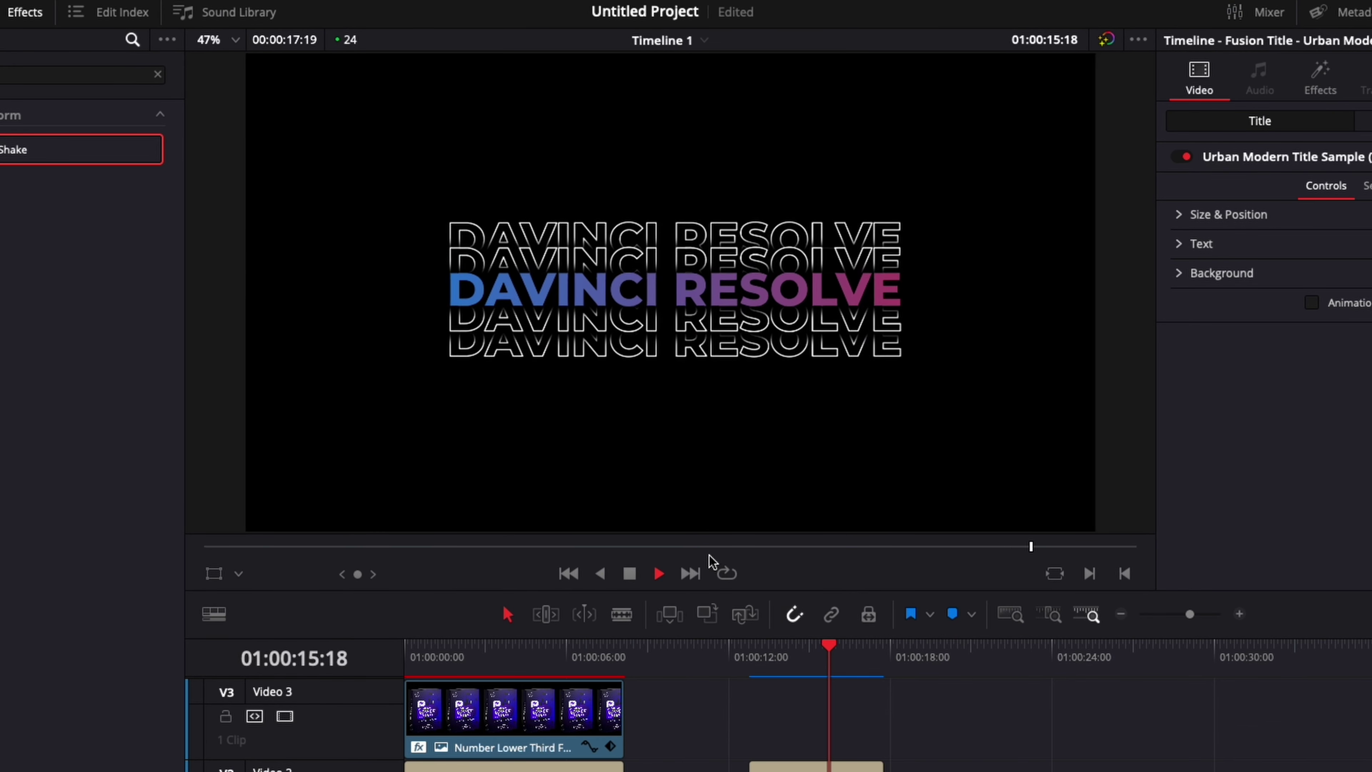
key("space")
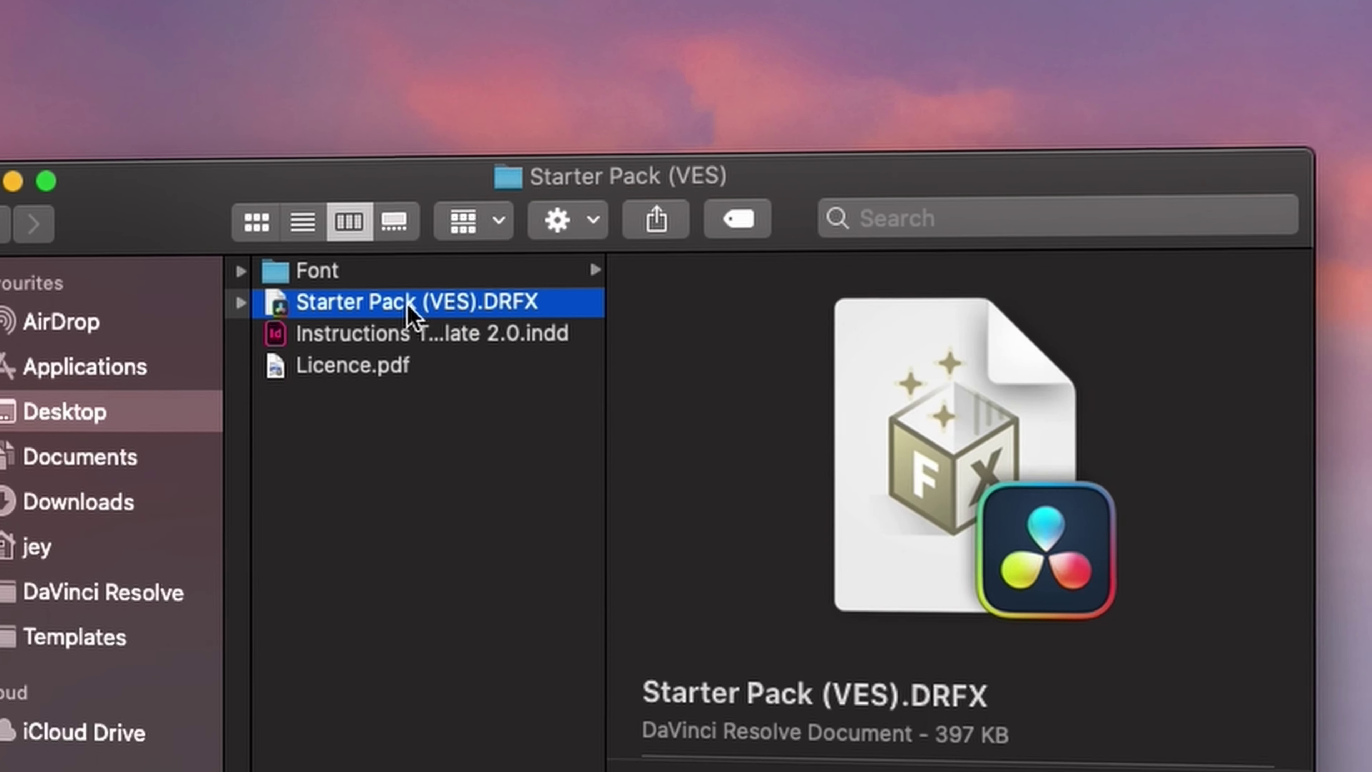
Open Starter Pack (VES).DRFX from the Starter Pack (VES) folder in Finder
double_click(409, 302)
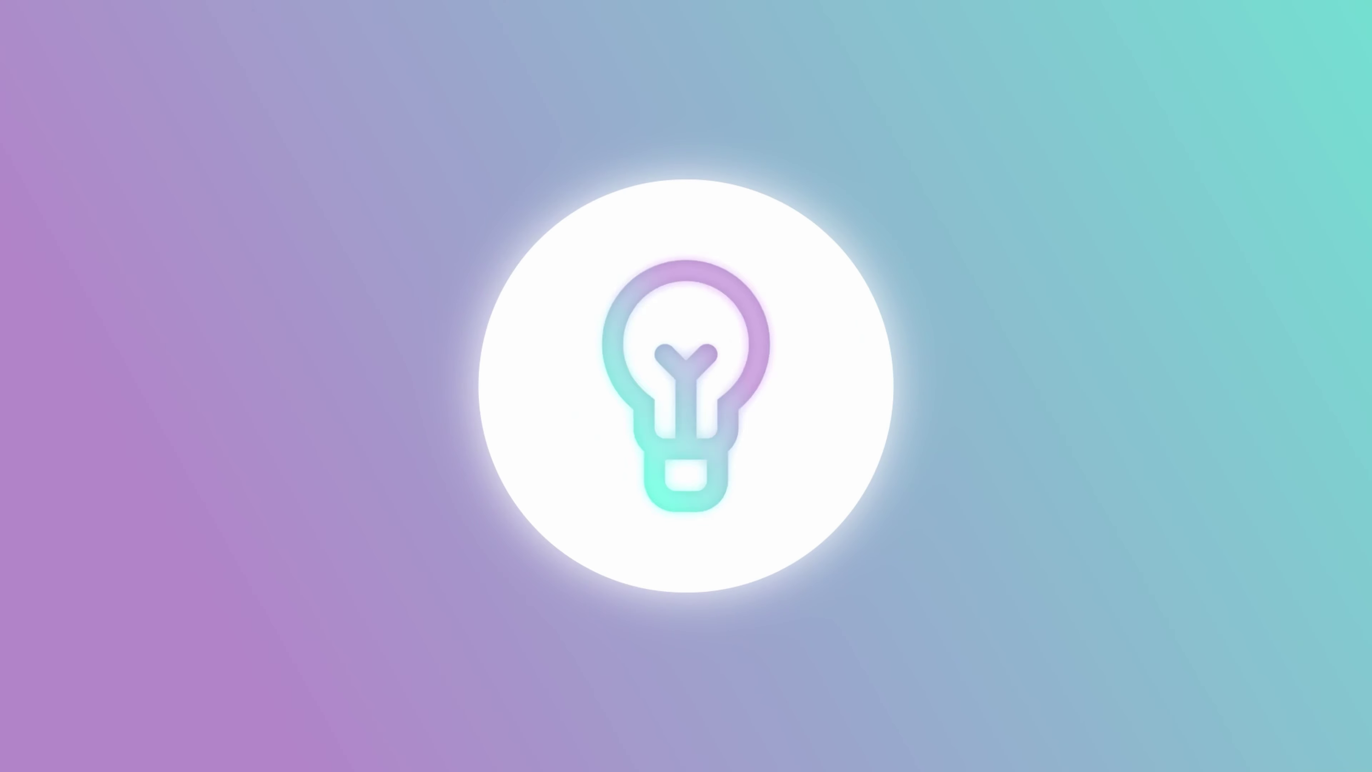